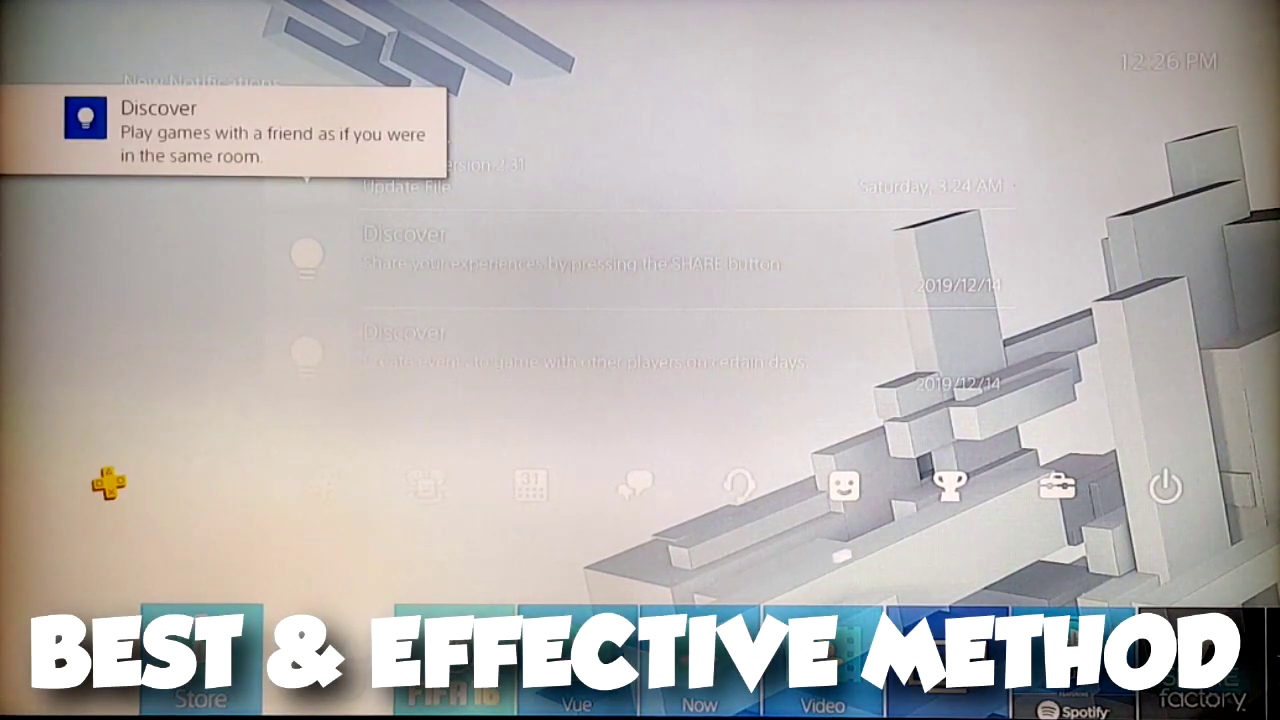
# - Leave Notifications and move along the home function area toward Settings
pyautogui.press('Escape')
pyautogui.press('Up')
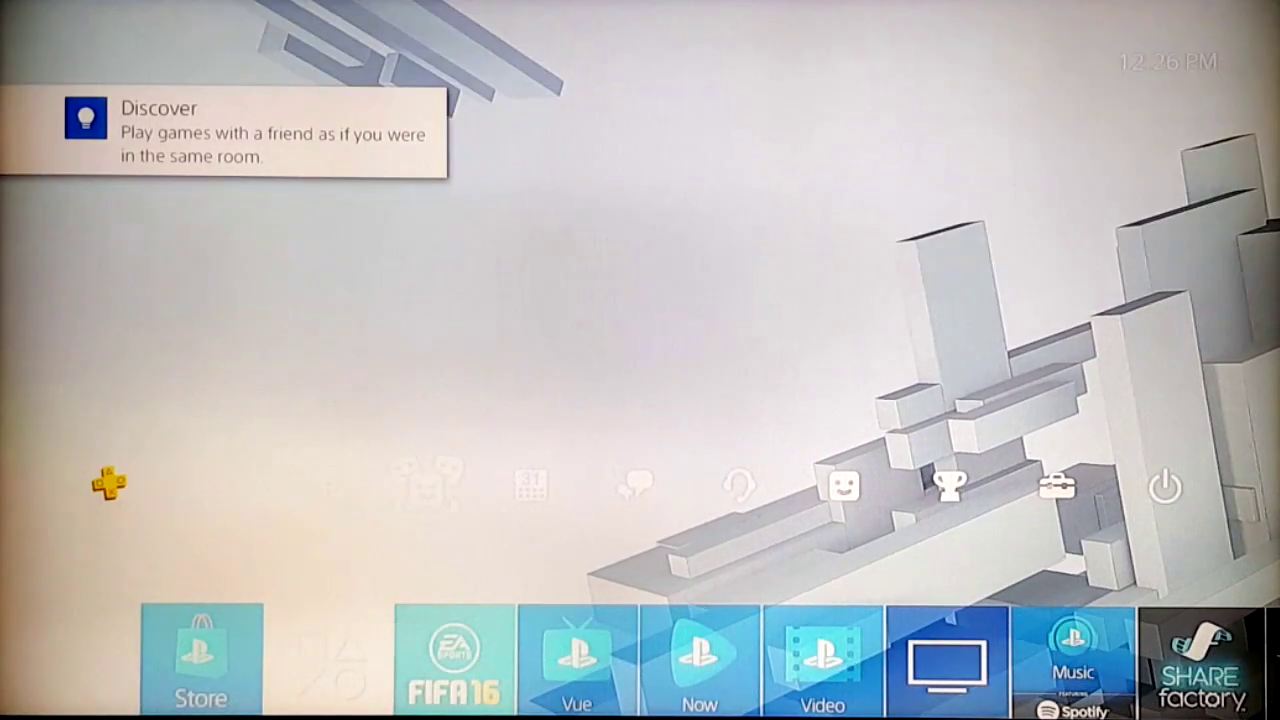
pyautogui.press('Right')
pyautogui.press('Right')
pyautogui.press('Right')
# - Open Settings > Network and start Test Internet Connection
pyautogui.press('Return')
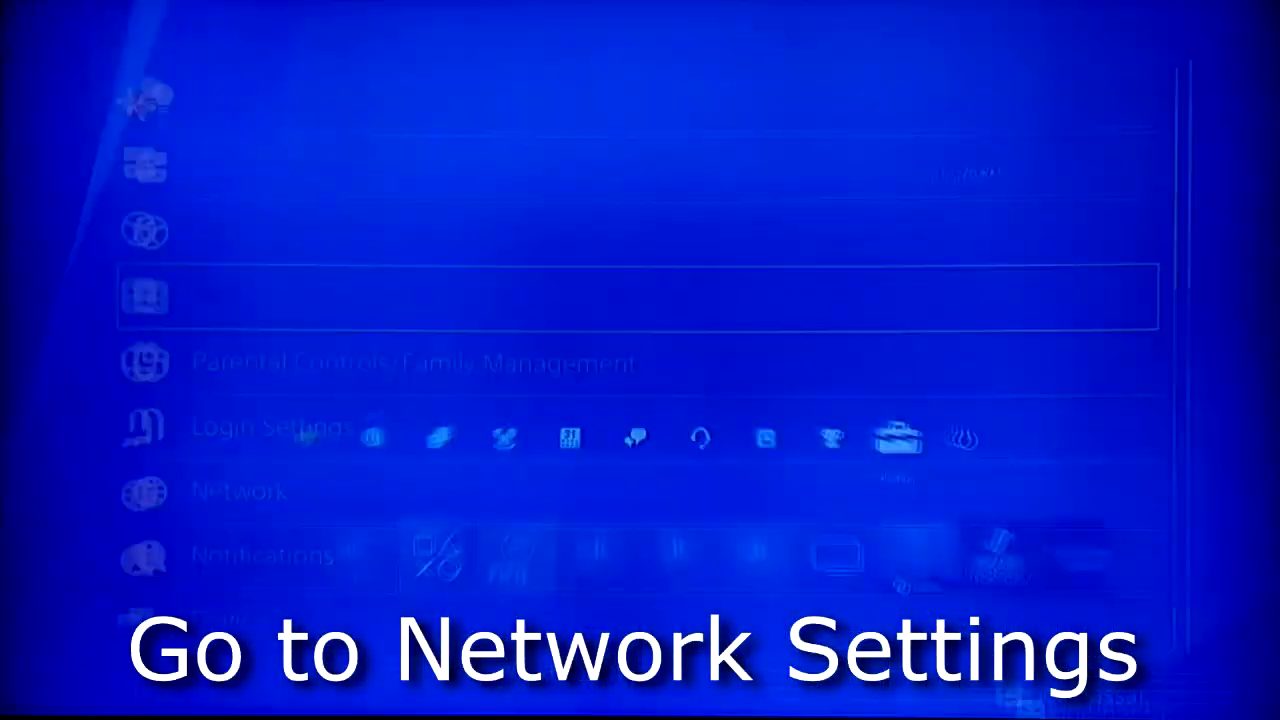
pyautogui.press('Down')
pyautogui.press('Down')
pyautogui.press('Down')
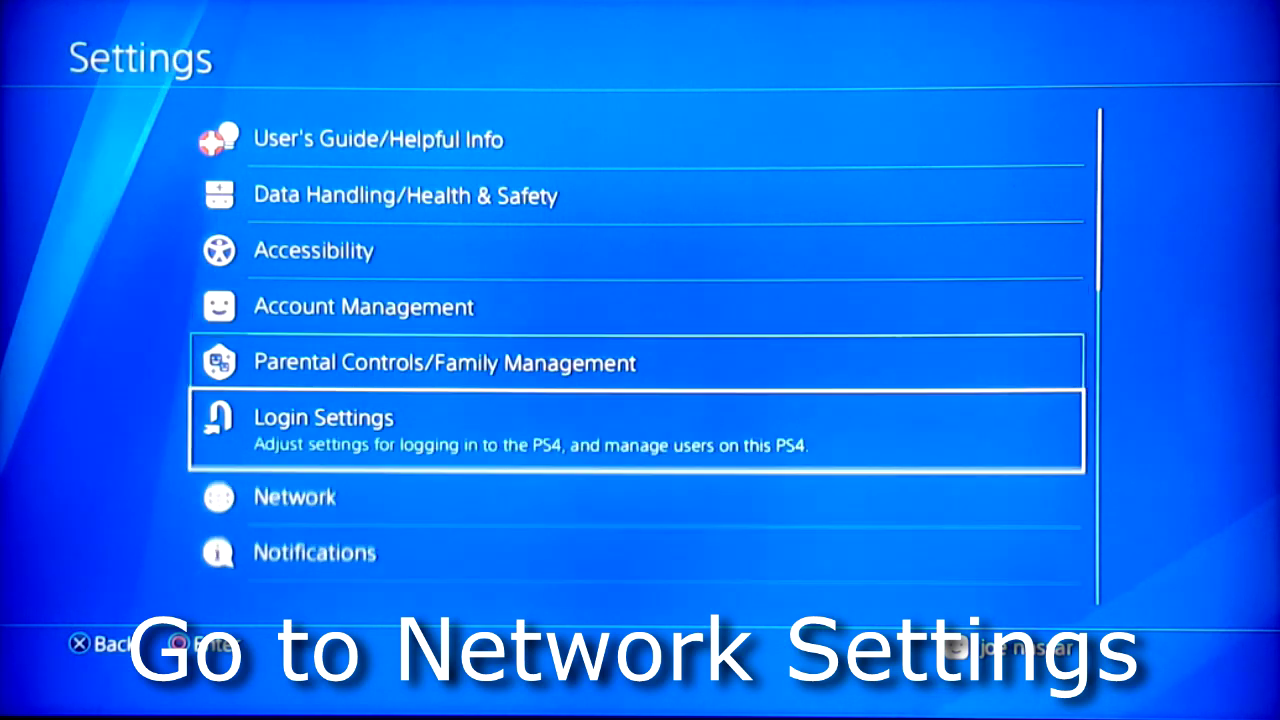
pyautogui.press('Return')
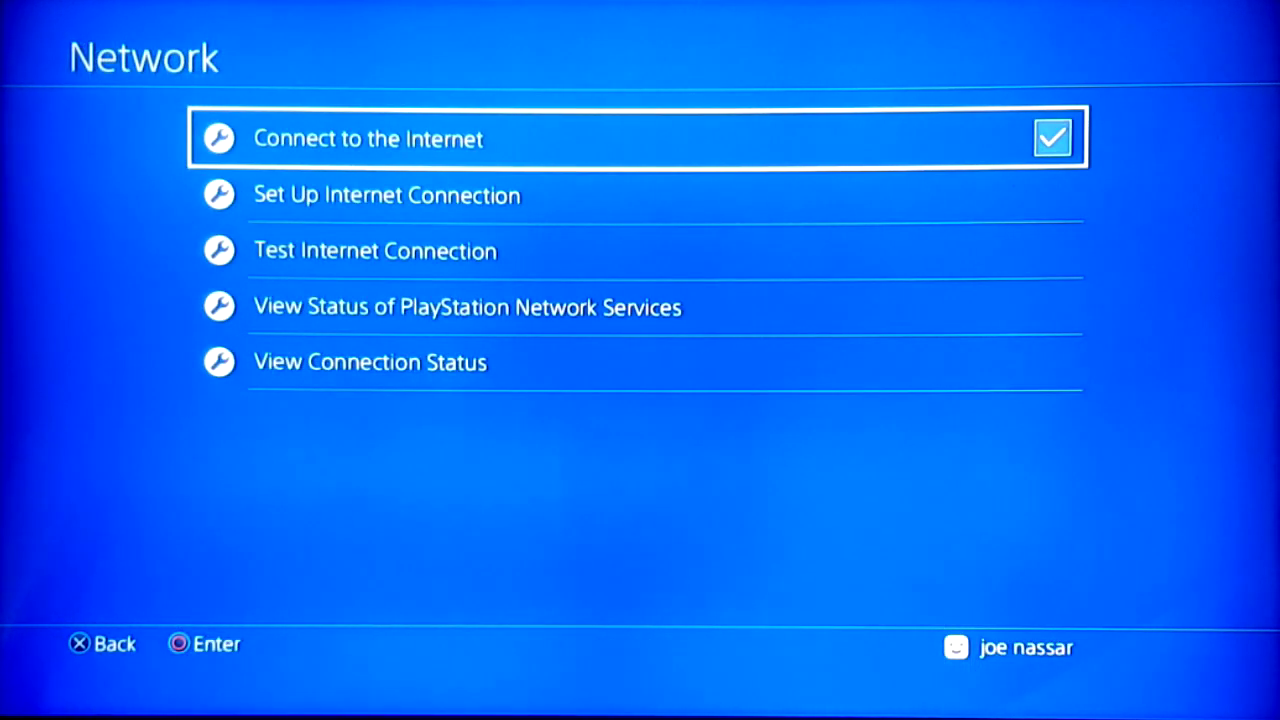
pyautogui.press('Down')
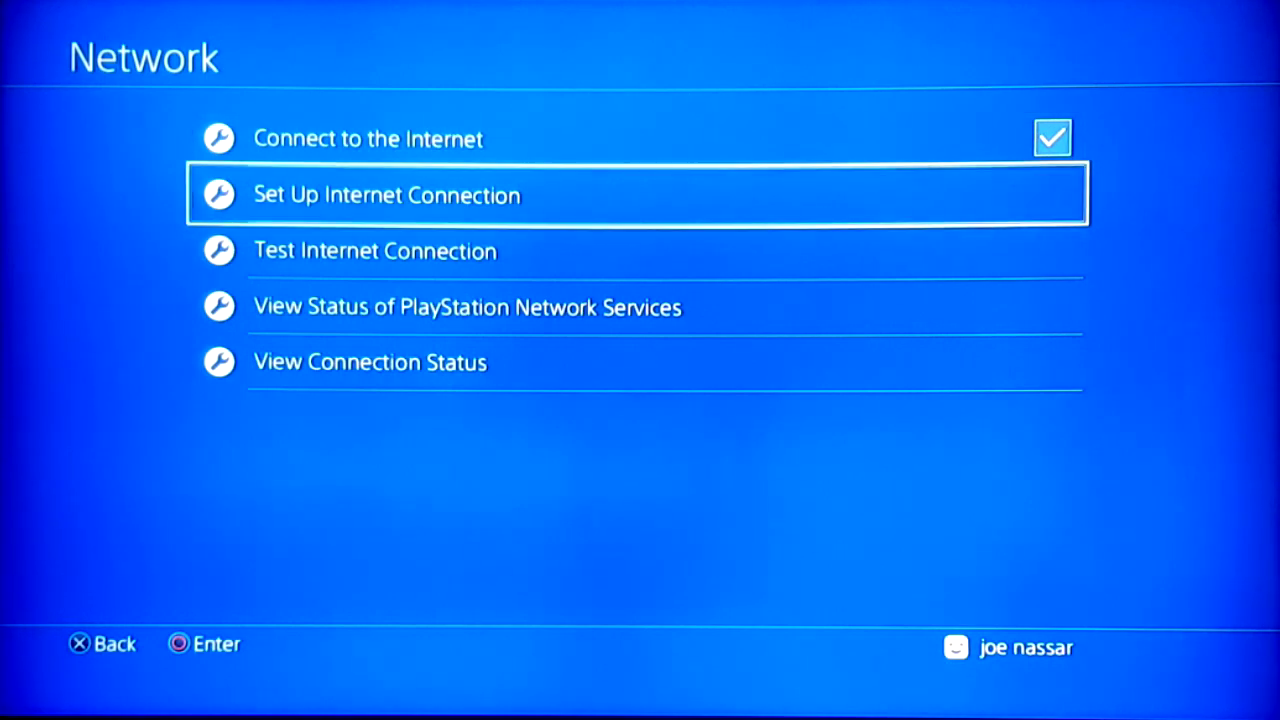
pyautogui.press('Down')
pyautogui.press('Return')
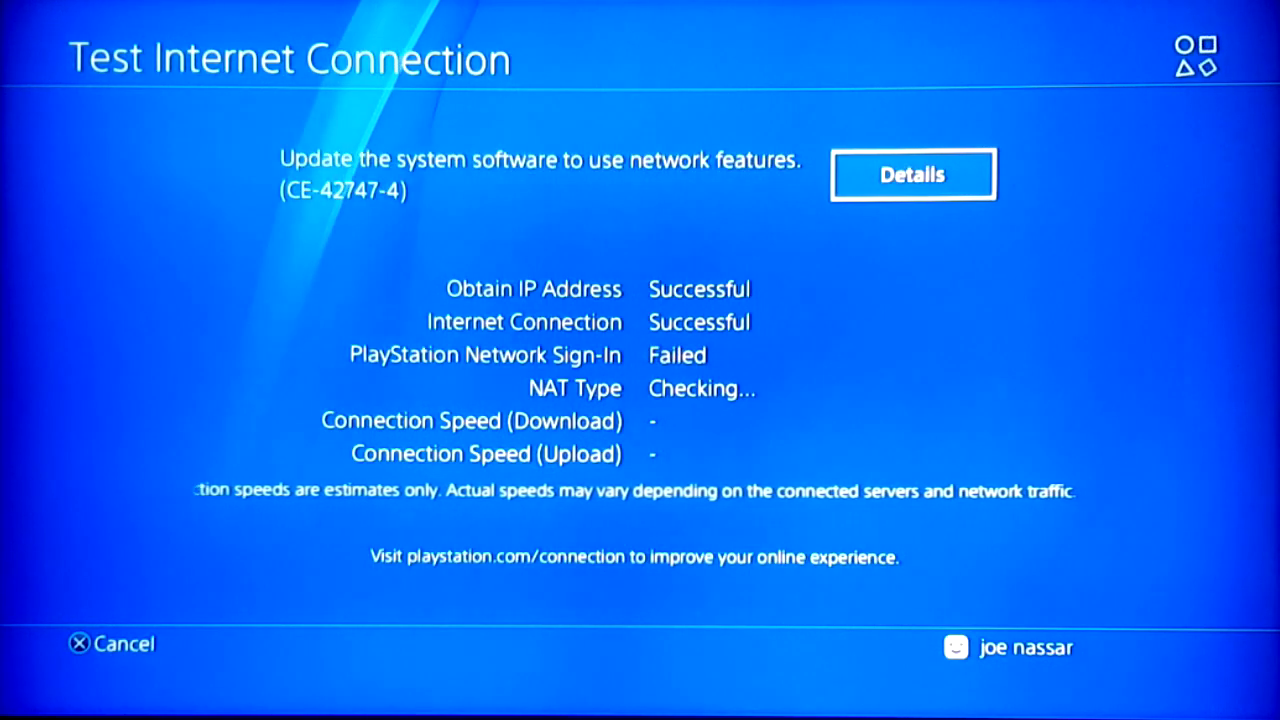
# - View and dismiss the CE-42747-4 error details; the test then reports 7.4 Mbps down and 69.3 kbps up
pyautogui.press('Return')
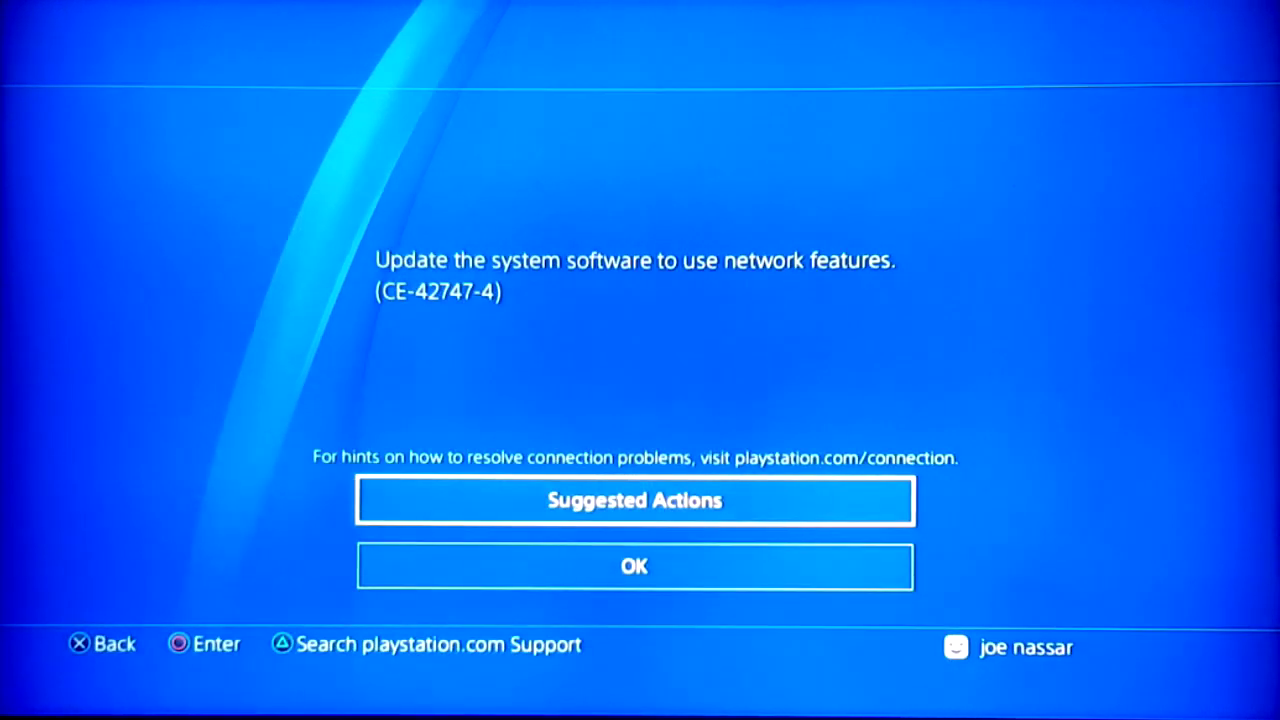
pyautogui.press('Escape')
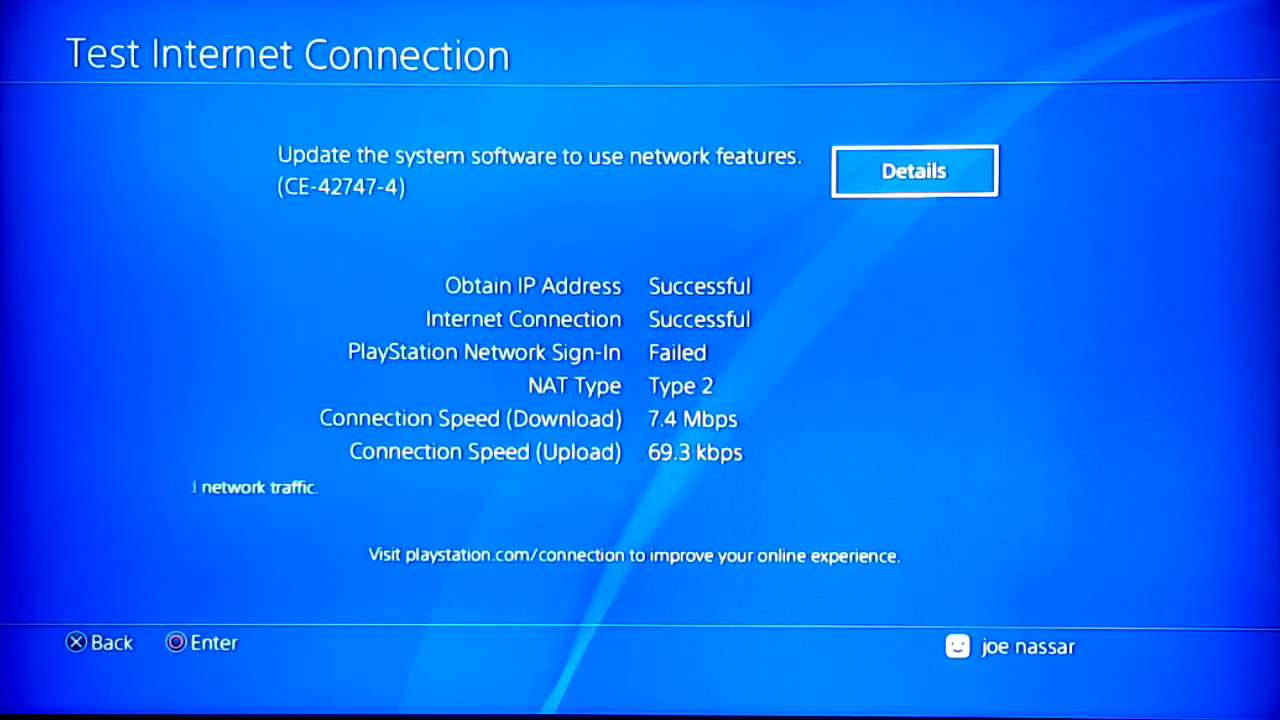
# - Check the current connection status and DNS, then return to Network settings
pyautogui.press('Escape')
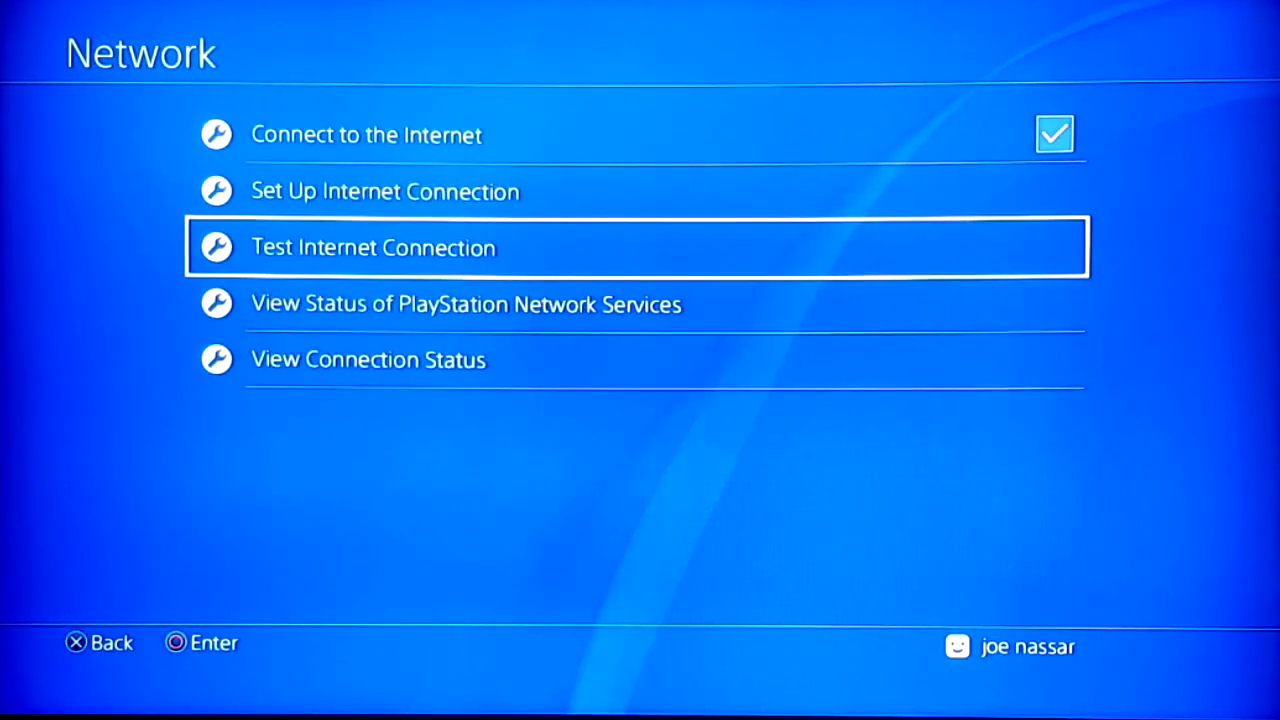
pyautogui.press('Down')
pyautogui.press('Down')
pyautogui.press('Return')
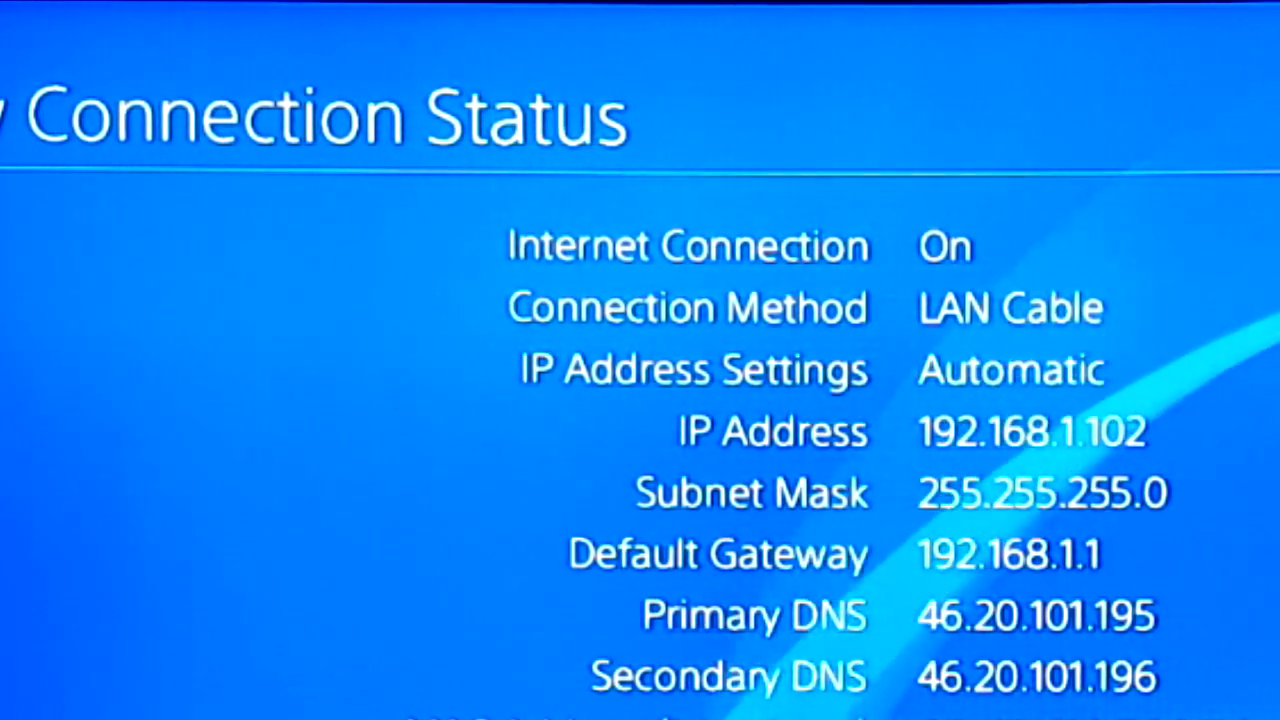
pyautogui.press('Escape')
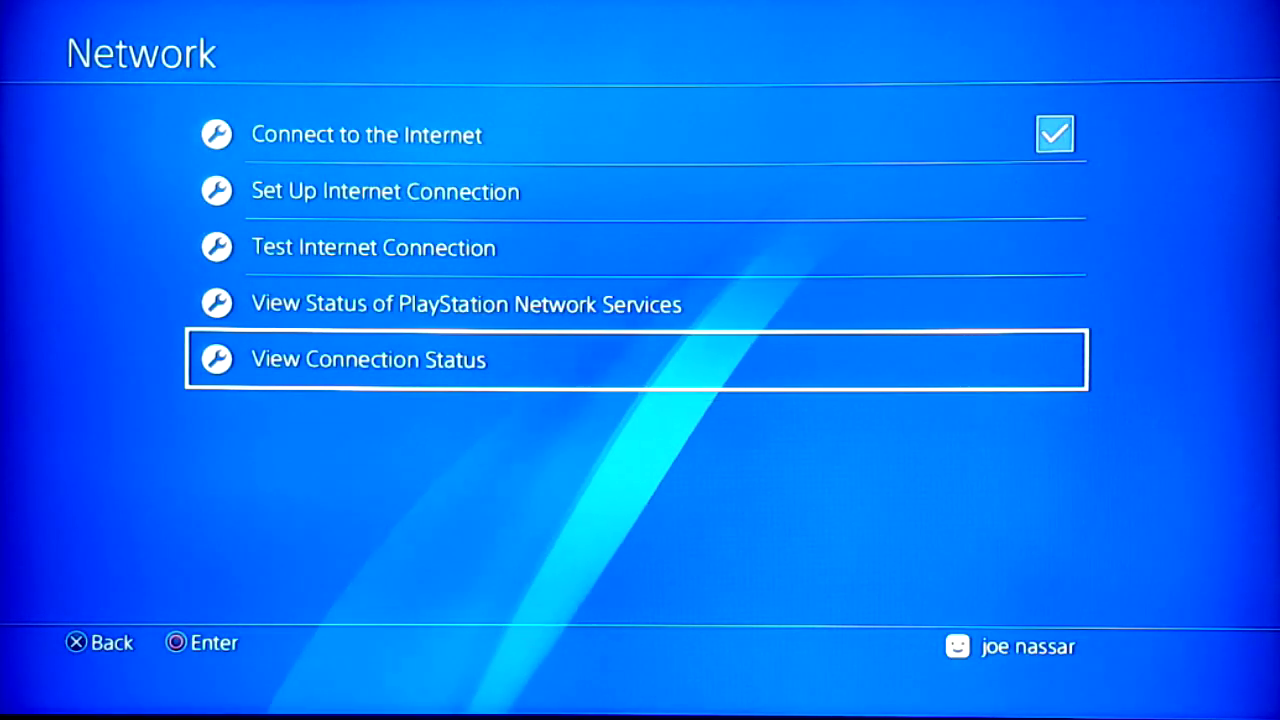
# - Start Set Up Internet Connection with a LAN cable and the Custom method
pyautogui.press('Up')
pyautogui.press('Up')
pyautogui.press('Up')
pyautogui.press('Return')
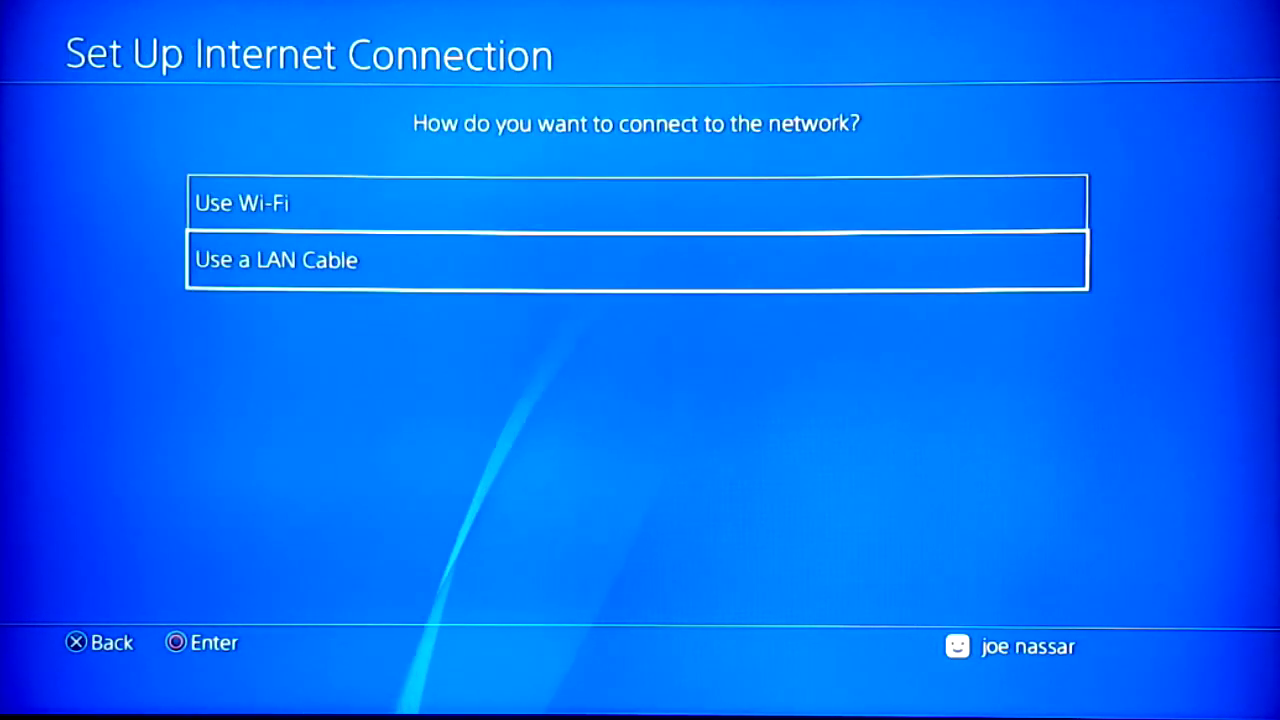
pyautogui.press('Up')
pyautogui.press('Down')
pyautogui.press('Return')
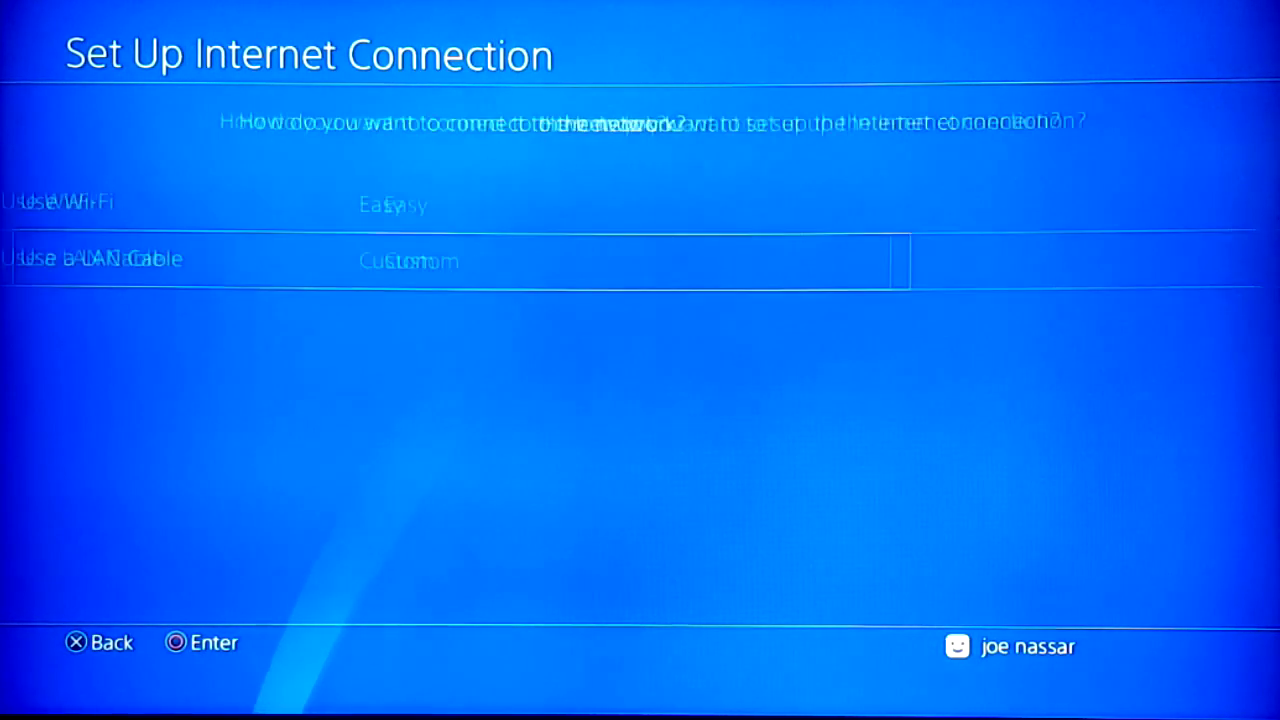
pyautogui.press('Down')
pyautogui.press('Return')
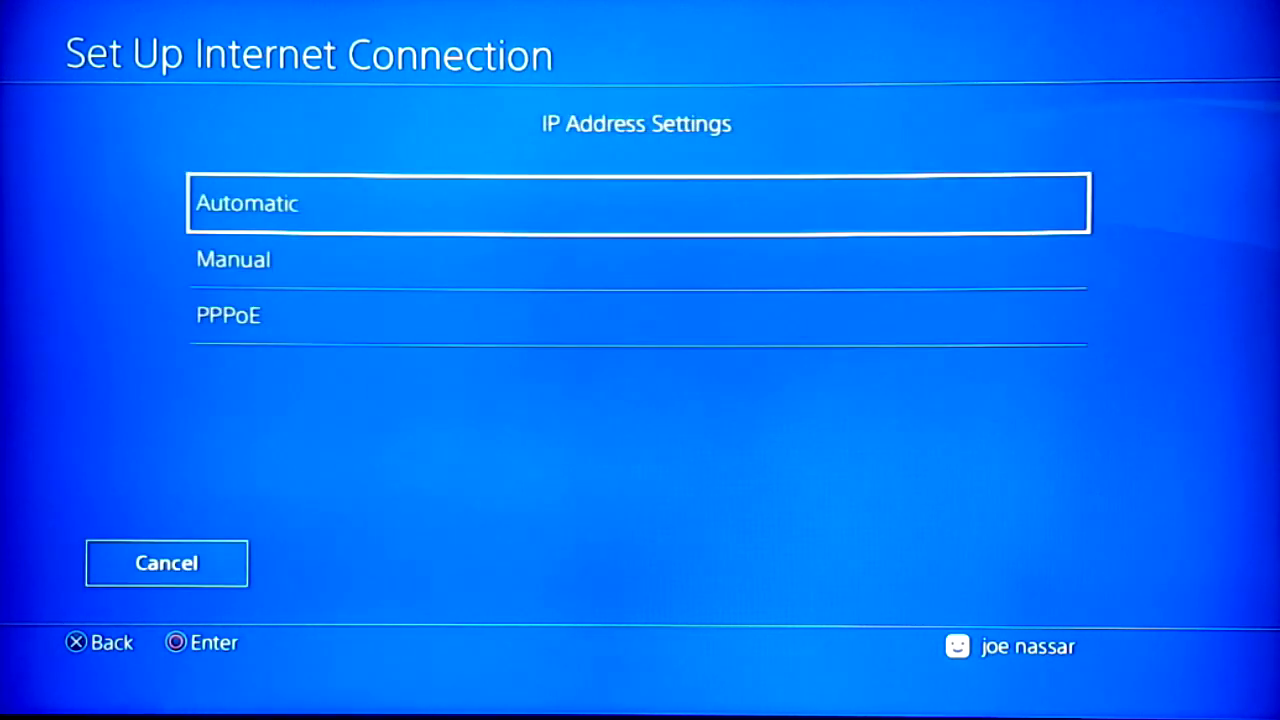
# - Choose Automatic IP address, Do Not Specify DHCP host name, and Manual DNS
pyautogui.press('Down')
pyautogui.press('Up')
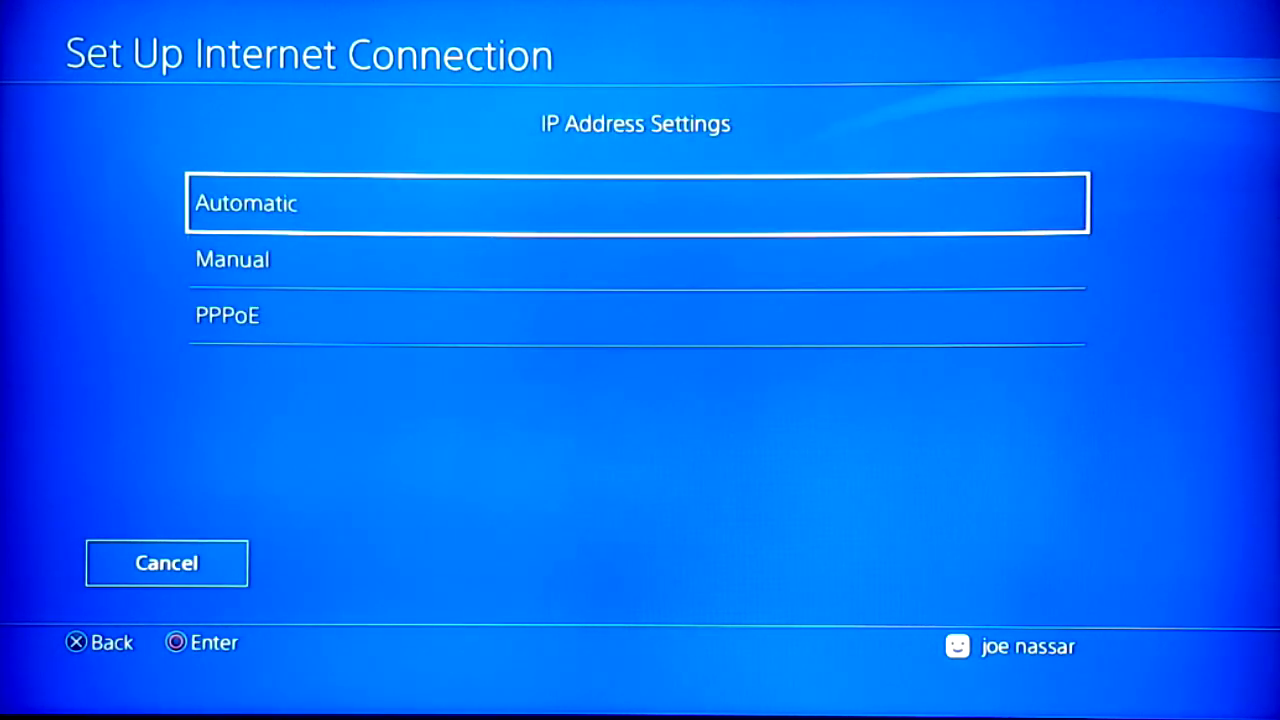
pyautogui.press('Return')
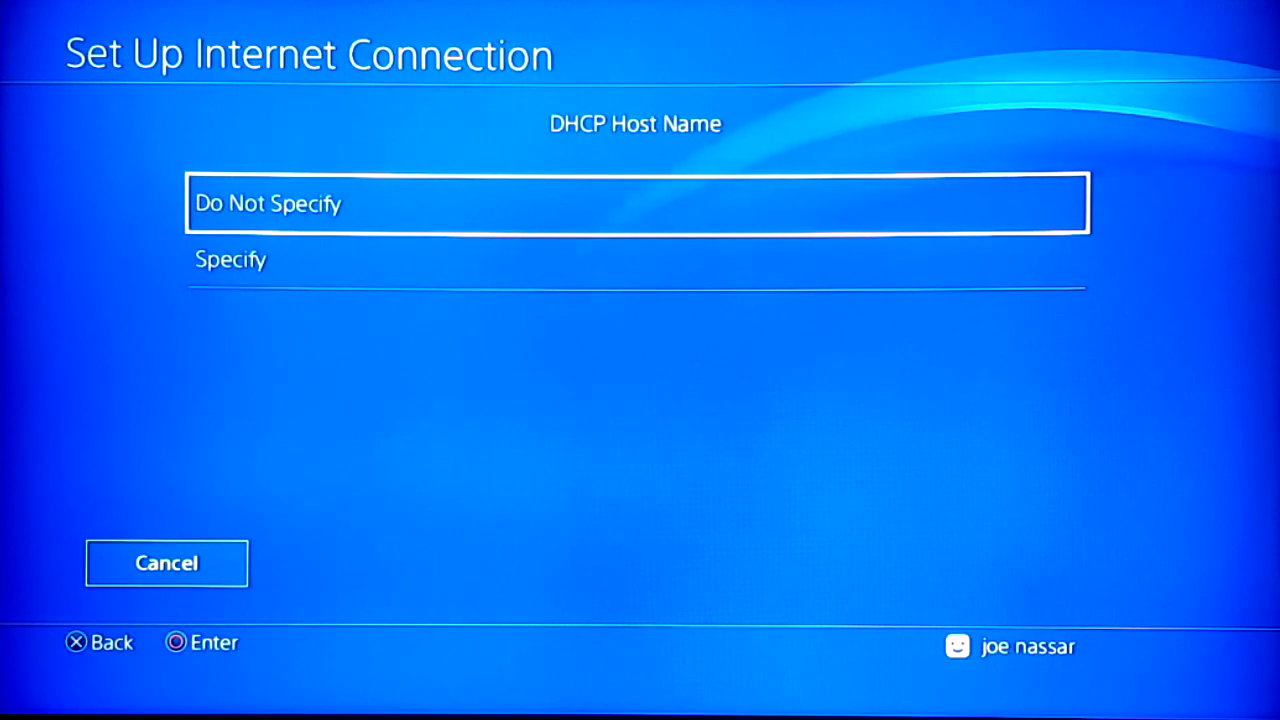
pyautogui.press('Return')
pyautogui.press('Down')
pyautogui.press('Return')
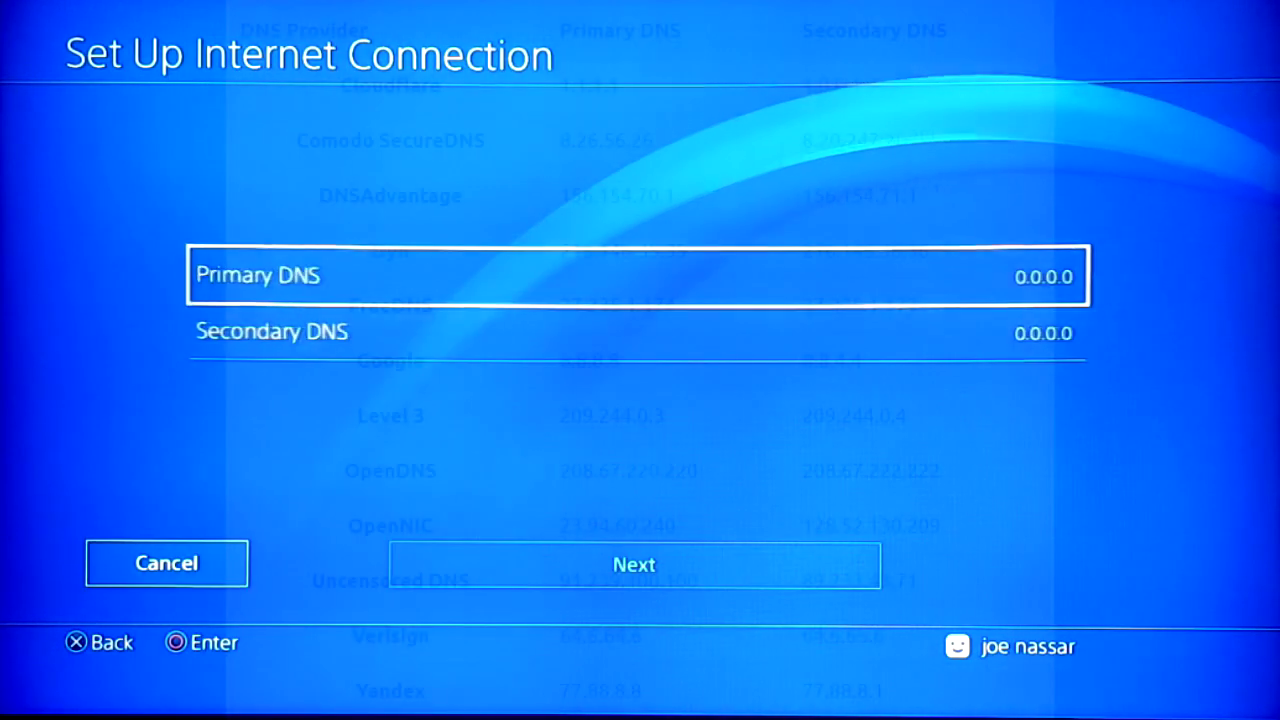
# - Open the Primary DNS keypad with an empty address field
pyautogui.press('Return')
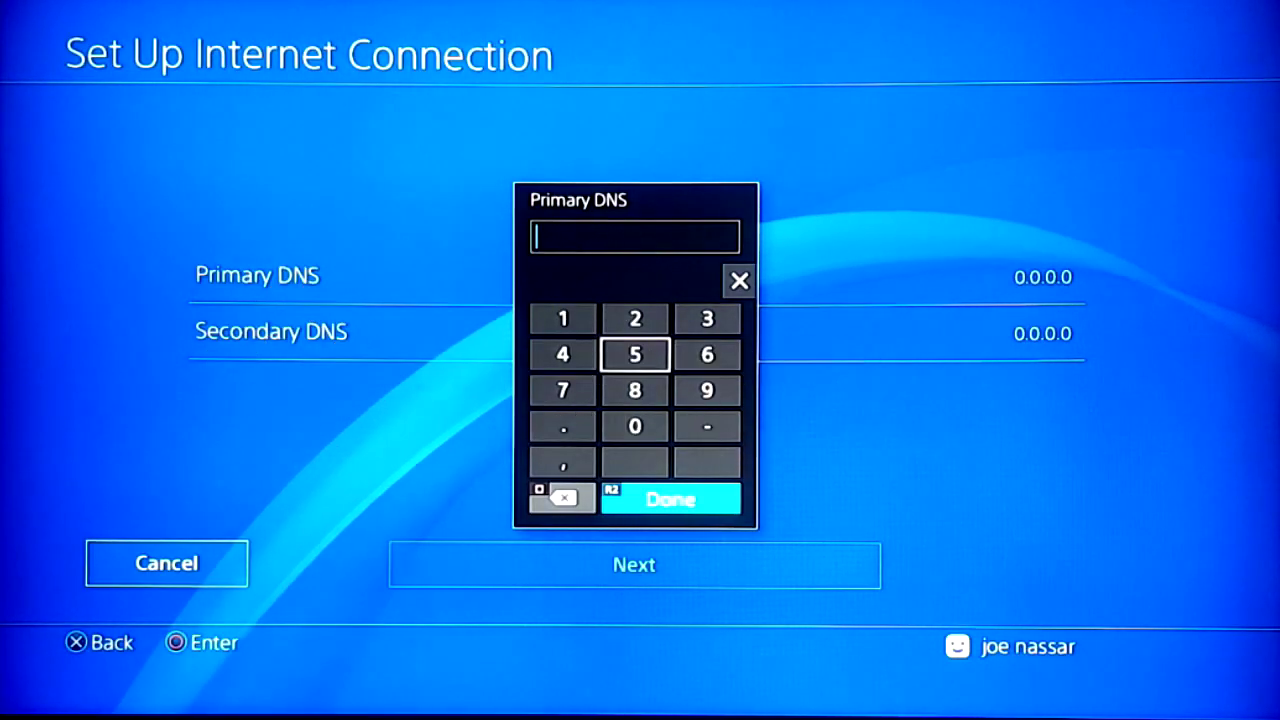
# - Enter 1.1.1.1 as the Primary DNS
pyautogui.press('Up')
pyautogui.press('Return')
pyautogui.press('Right')
pyautogui.press('Down')
pyautogui.press('Down')
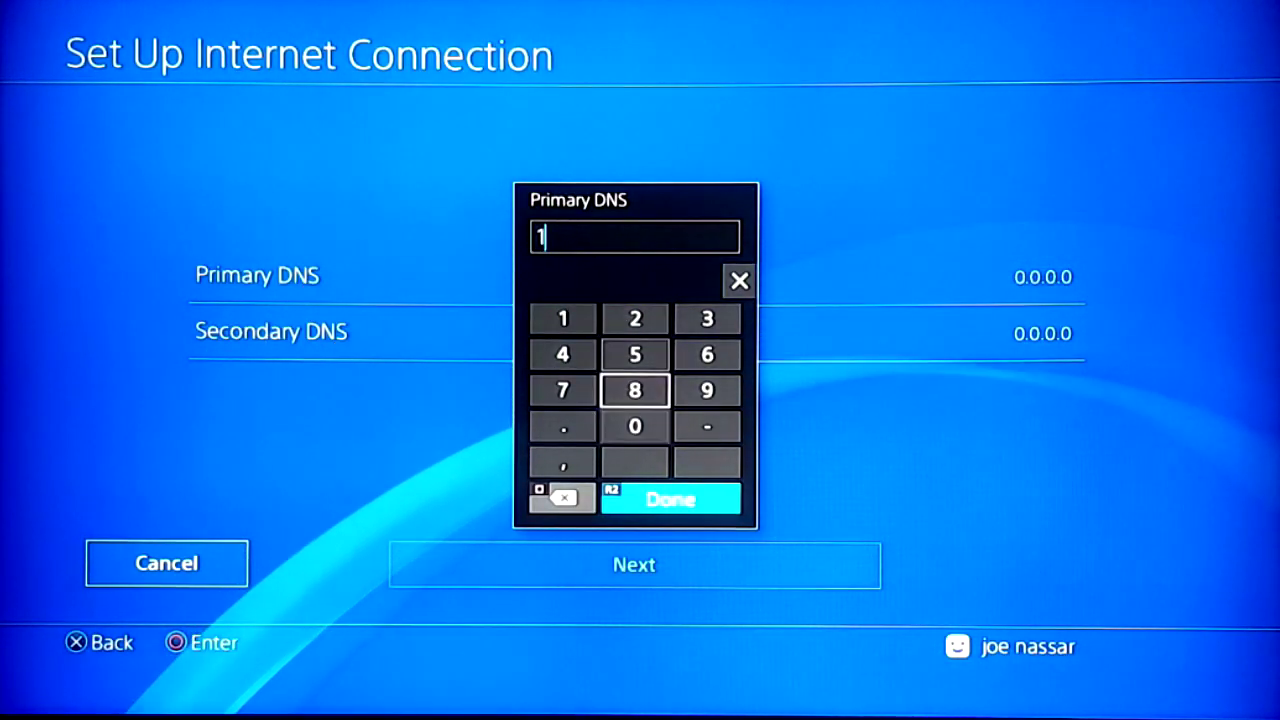
pyautogui.press('Left')
pyautogui.press('Down')
pyautogui.press('Return')
pyautogui.press('Up')
pyautogui.press('Up')
pyautogui.press('Up')
pyautogui.press('Return')
pyautogui.press('Down')
pyautogui.press('Down')
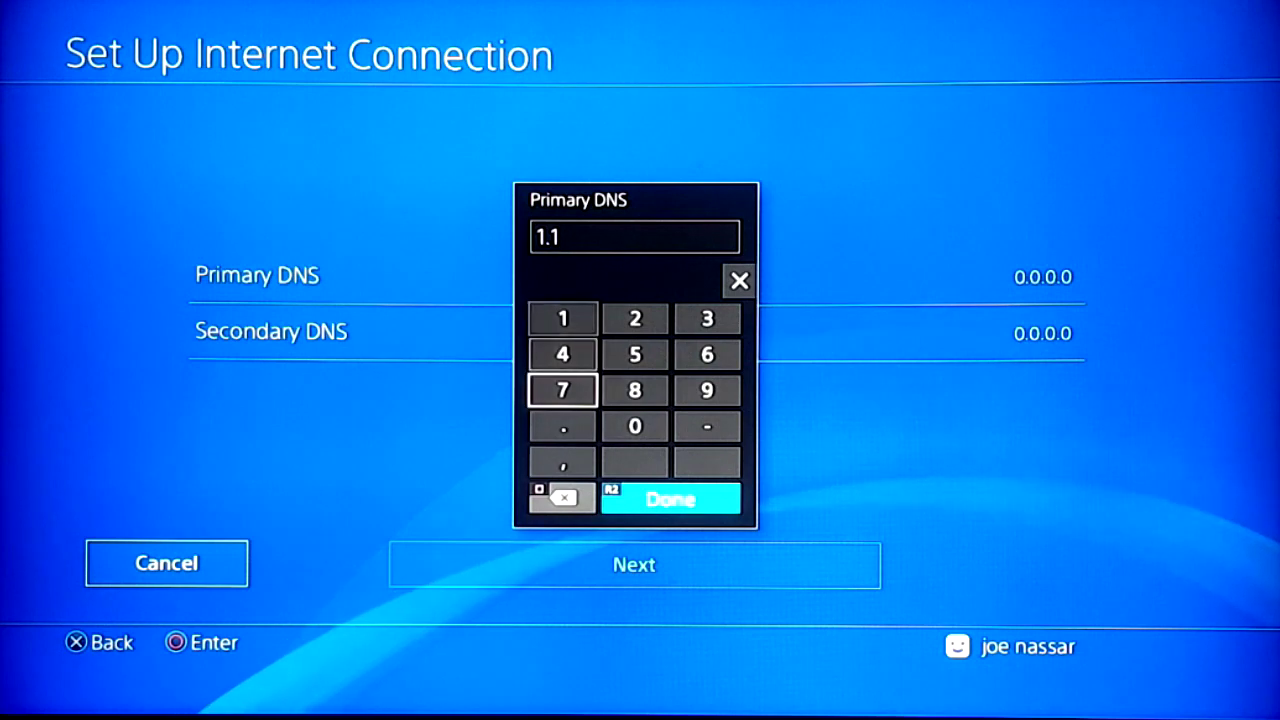
pyautogui.press('Down')
pyautogui.press('Return')
pyautogui.press('Up')
pyautogui.press('Up')
pyautogui.press('Up')
pyautogui.press('Return')
pyautogui.press('Down')
pyautogui.press('Down')
pyautogui.press('Down')
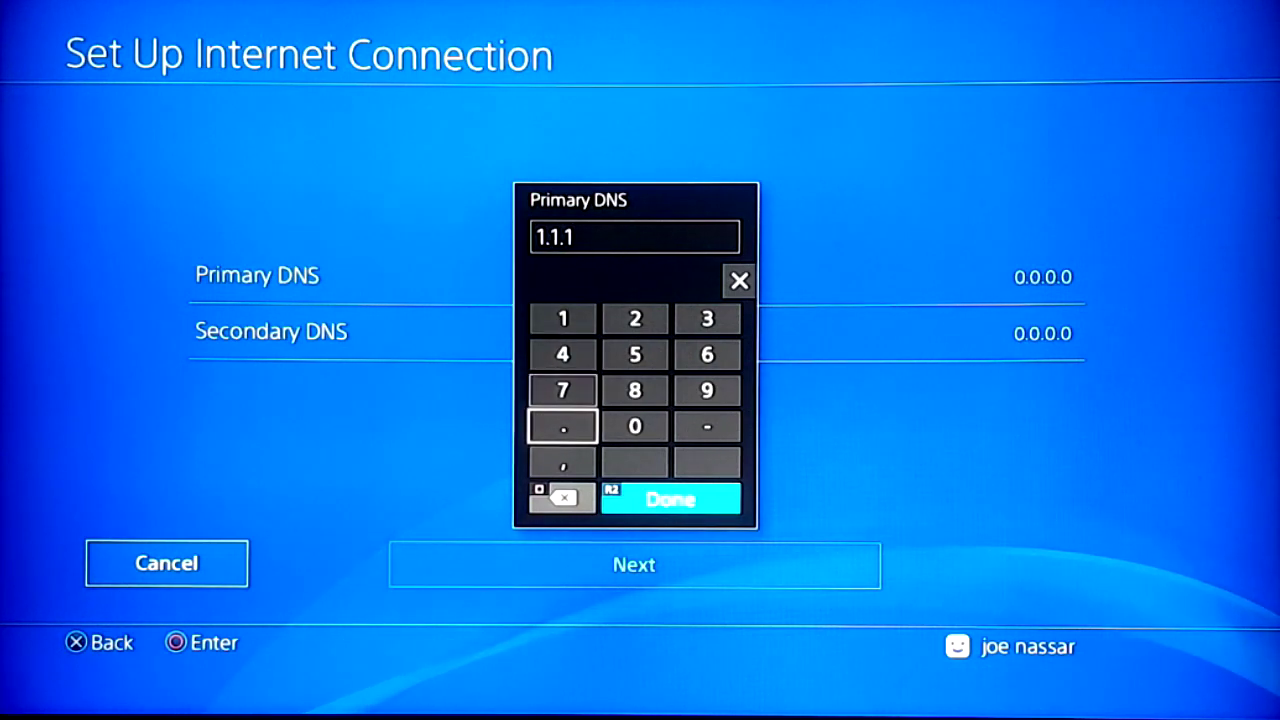
pyautogui.press('Return')
pyautogui.press('Up')
pyautogui.press('Up')
pyautogui.press('Up')
pyautogui.press('Return')
pyautogui.press('Escape')
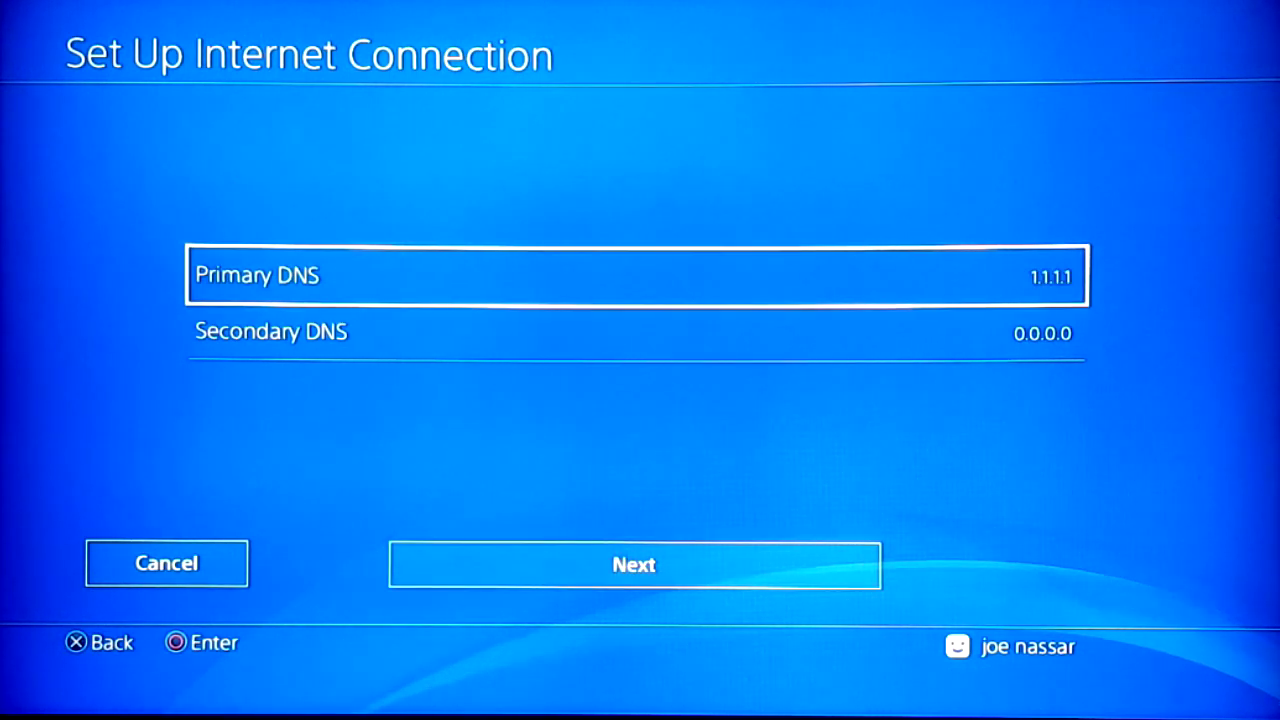
# - Replace the Secondary DNS 0.0.0.0 with 1.0.0.1 and continue to MTU settings
pyautogui.press('Down')
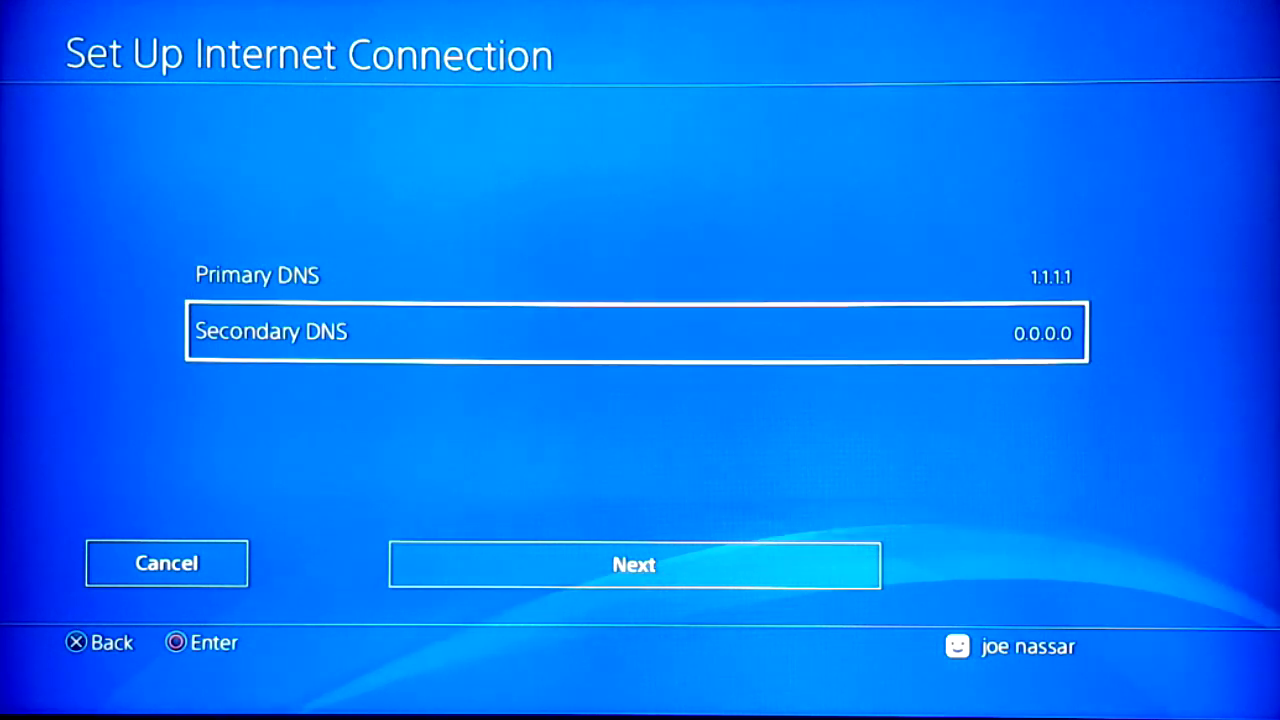
pyautogui.press('Return')
pyautogui.press('BackSpace')
pyautogui.press('BackSpace')
pyautogui.press('BackSpace')
pyautogui.press('BackSpace')
pyautogui.press('BackSpace')
pyautogui.press('BackSpace')
pyautogui.press('BackSpace')
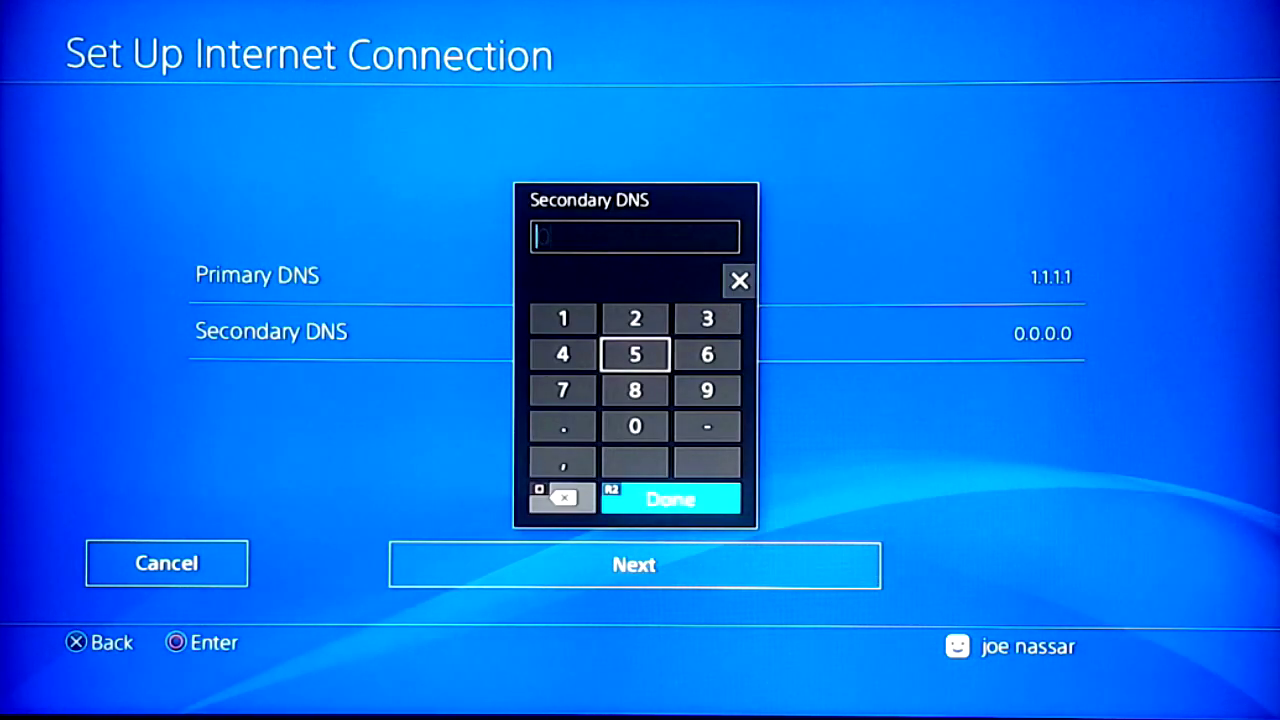
pyautogui.press('Left')
pyautogui.press('Up')
pyautogui.press('Return')
pyautogui.press('Down')
pyautogui.press('Down')
pyautogui.press('Down')
pyautogui.press('Down')
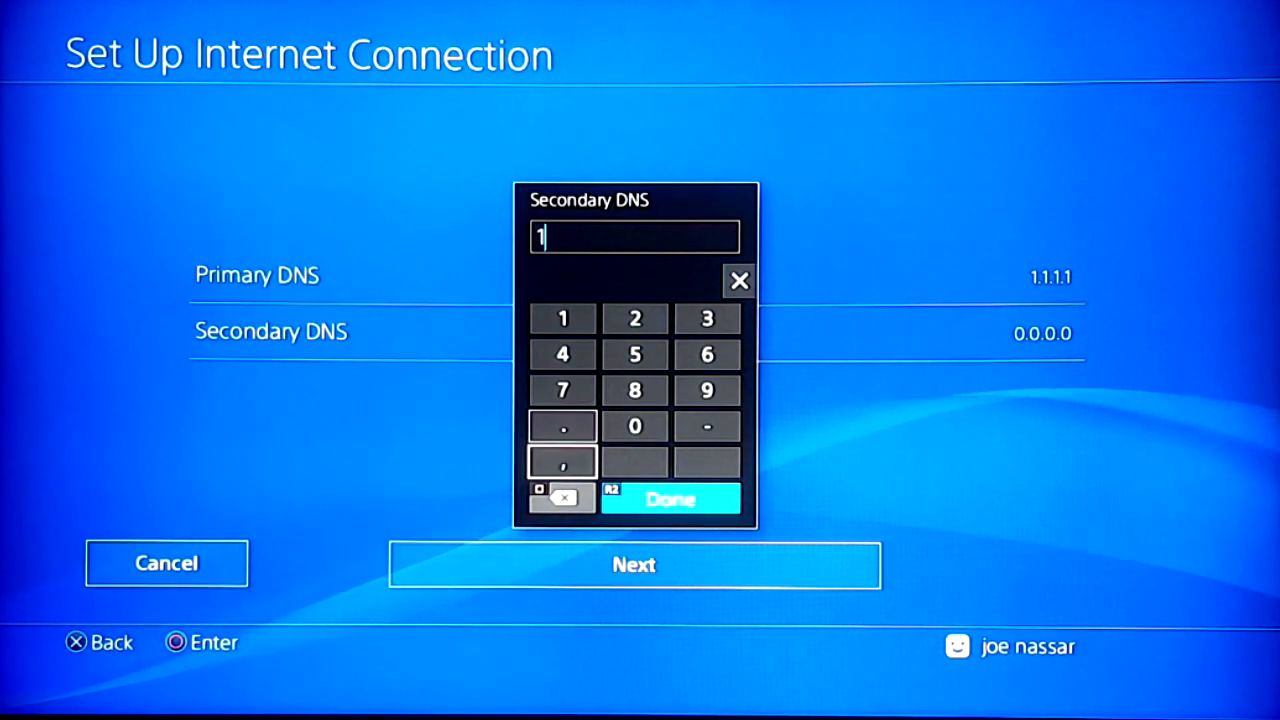
pyautogui.press('Up')
pyautogui.press('Return')
pyautogui.press('Right')
pyautogui.press('Return')
pyautogui.press('Left')
pyautogui.press('Return')
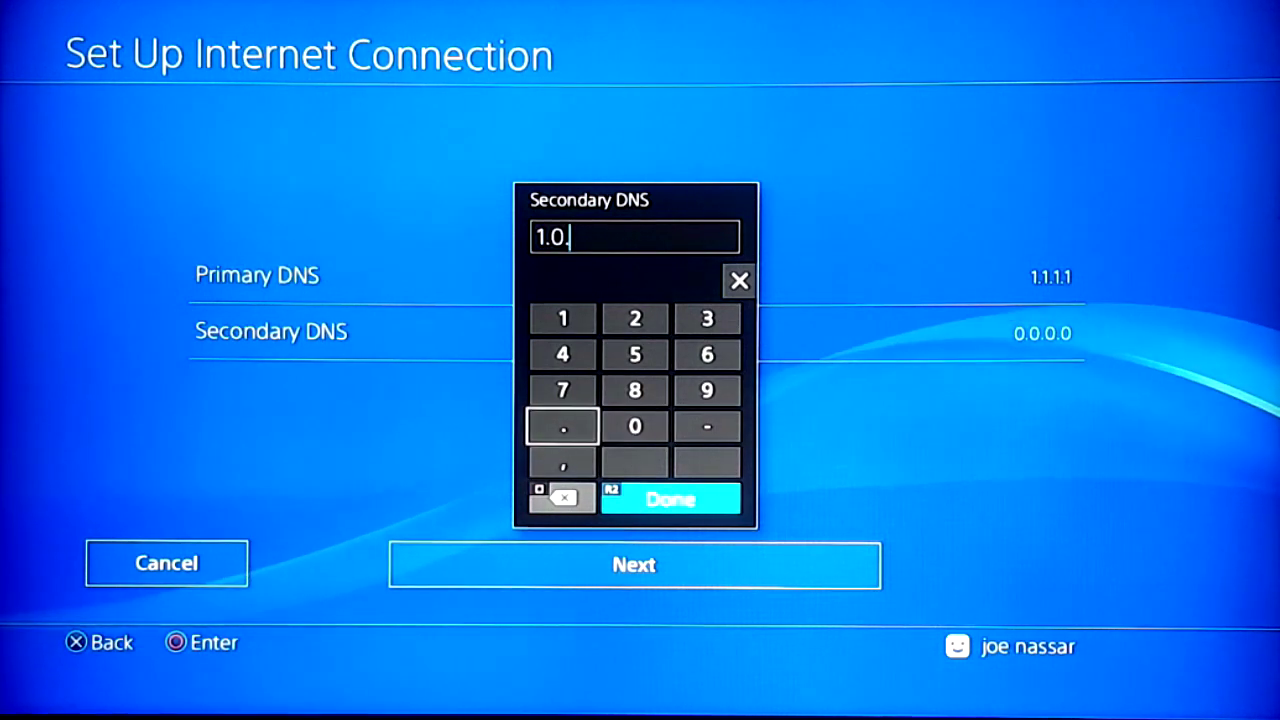
pyautogui.press('Right')
pyautogui.press('Return')
pyautogui.press('Left')
pyautogui.press('Return')
pyautogui.press('Up')
pyautogui.press('Up')
pyautogui.press('Up')
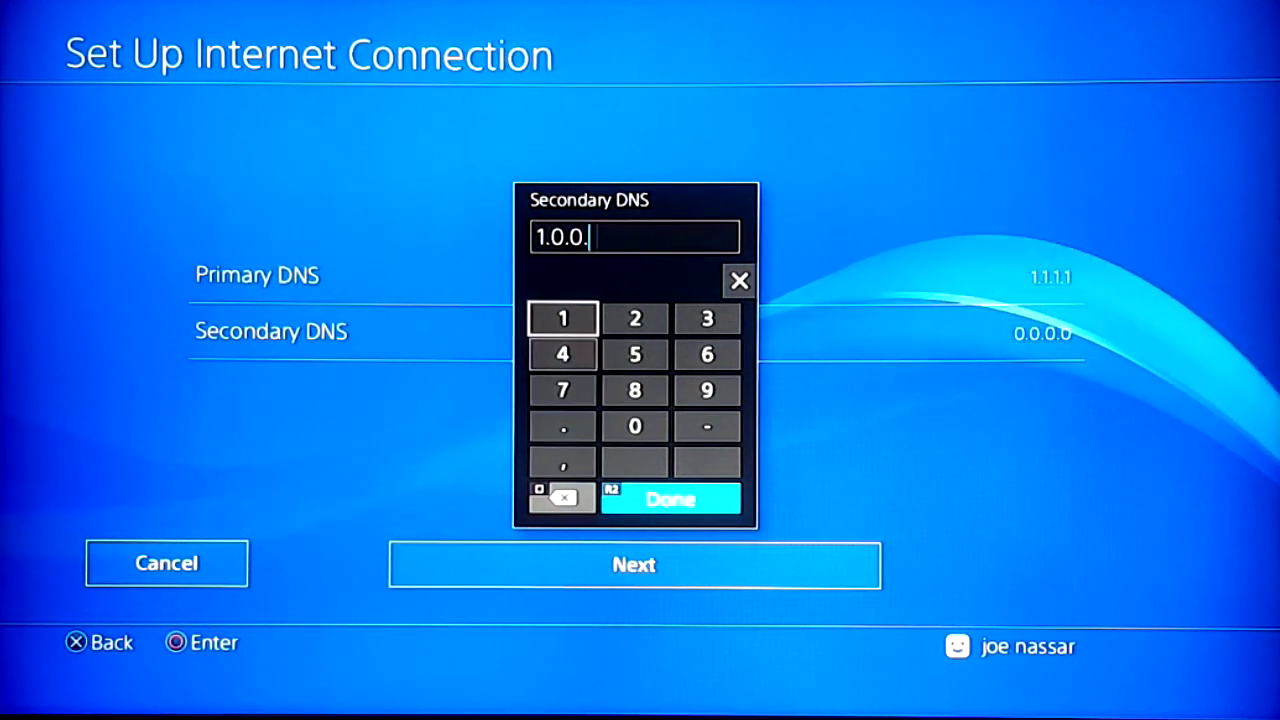
pyautogui.press('Return')
pyautogui.press('Return')
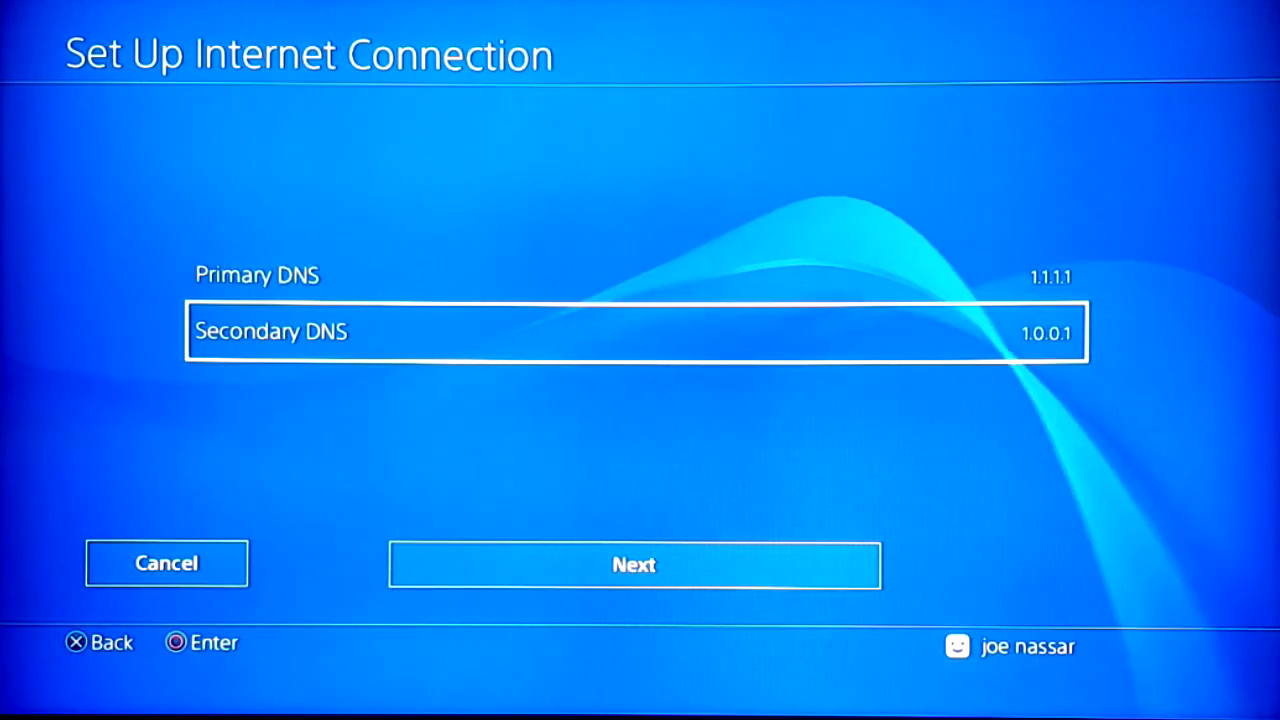
pyautogui.press('Return')
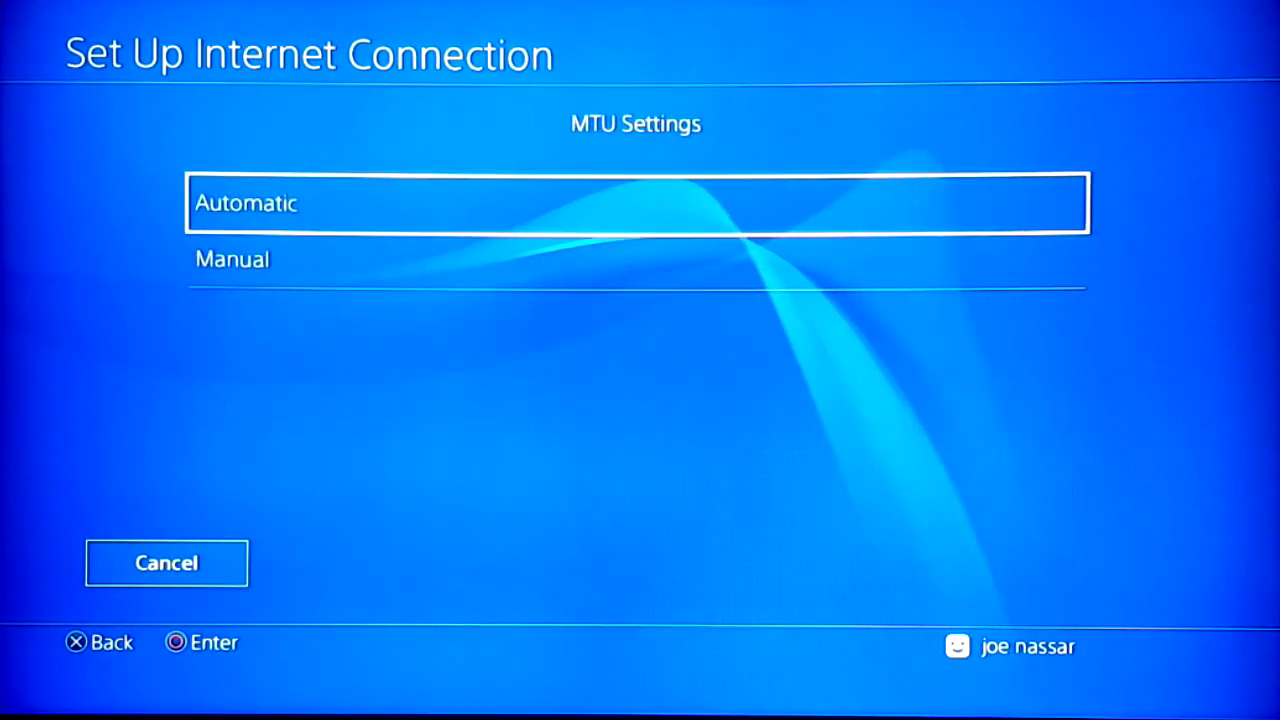
# - Keep automatic MTU with no proxy and test the connection: 6.7 Mbps down, 333.5 kbps up
pyautogui.press('Return')
pyautogui.press('Return')
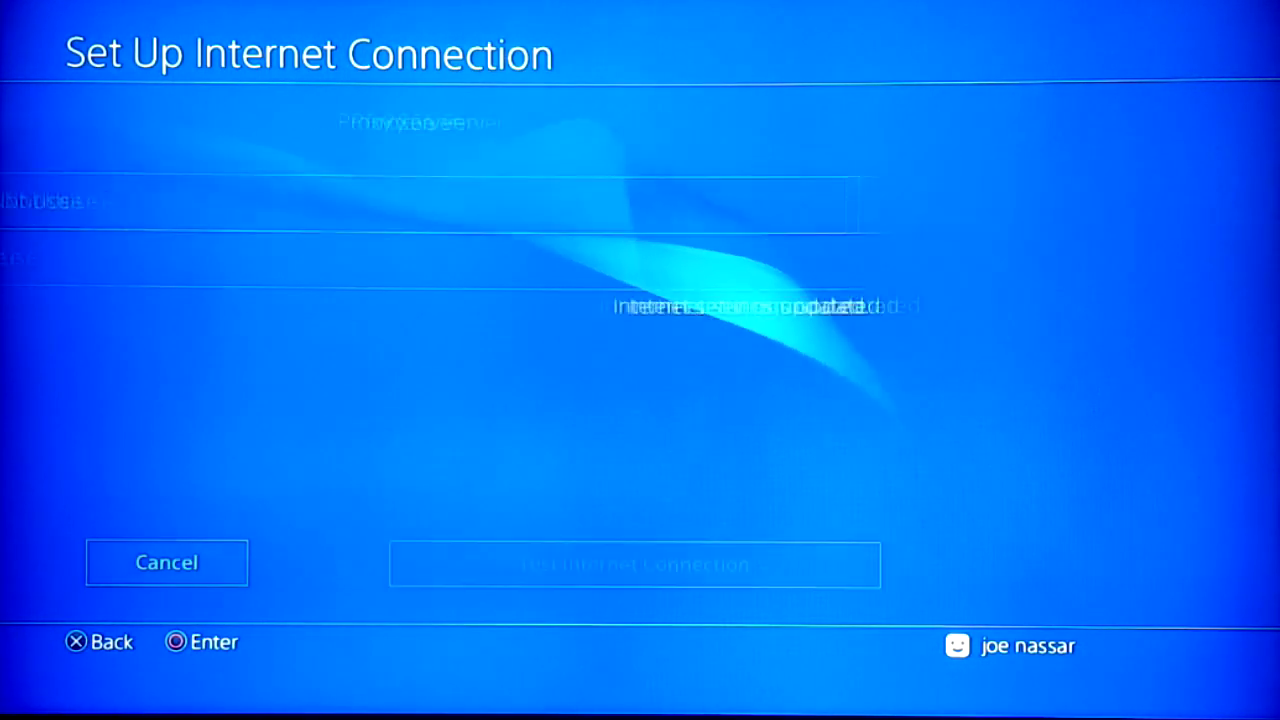
pyautogui.press('Return')
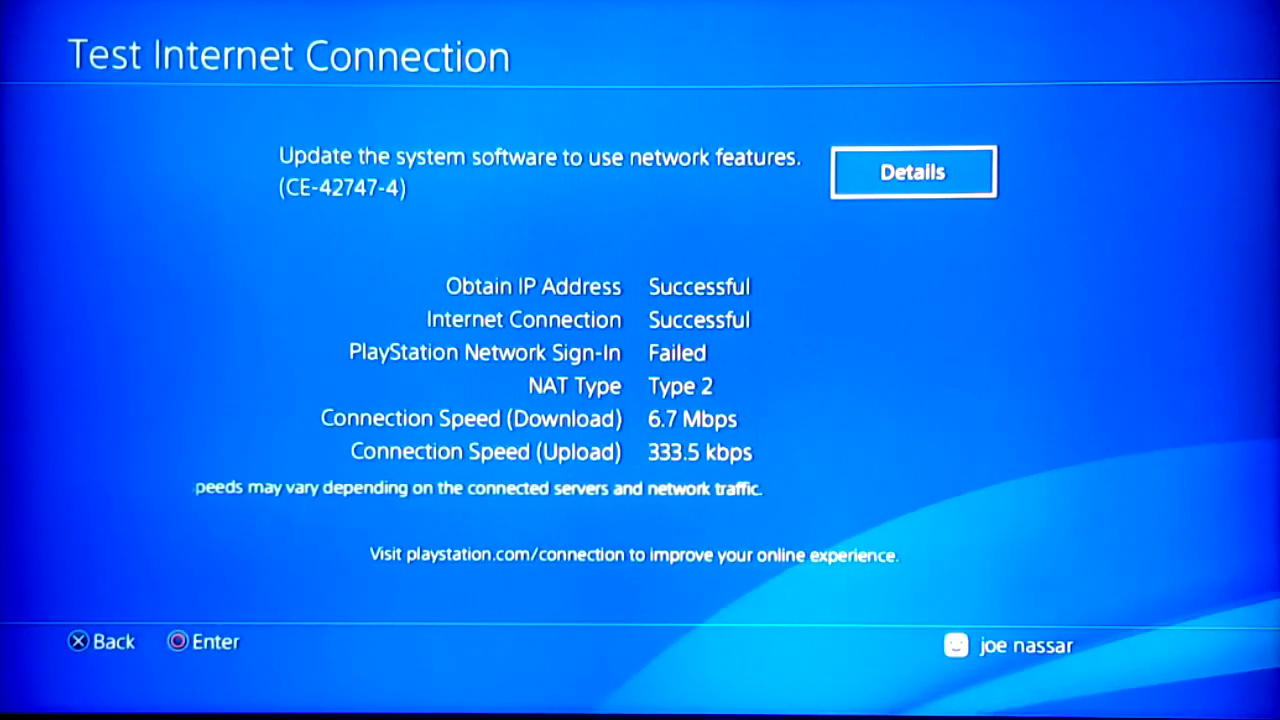
pyautogui.press('Return')
# - Restart a custom LAN-cable setup with automatic IP, unspecified host name and manual DNS
pyautogui.press('Escape')
pyautogui.press('Up')
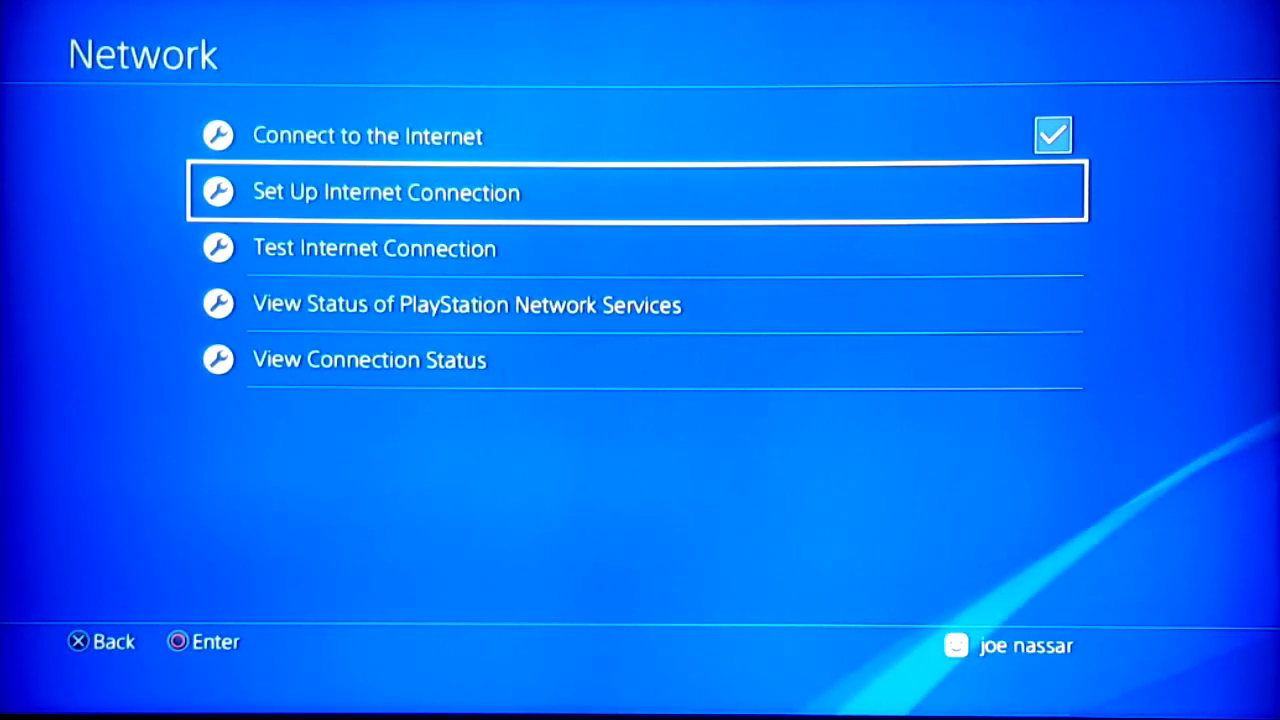
pyautogui.press('Return')
pyautogui.press('Return')
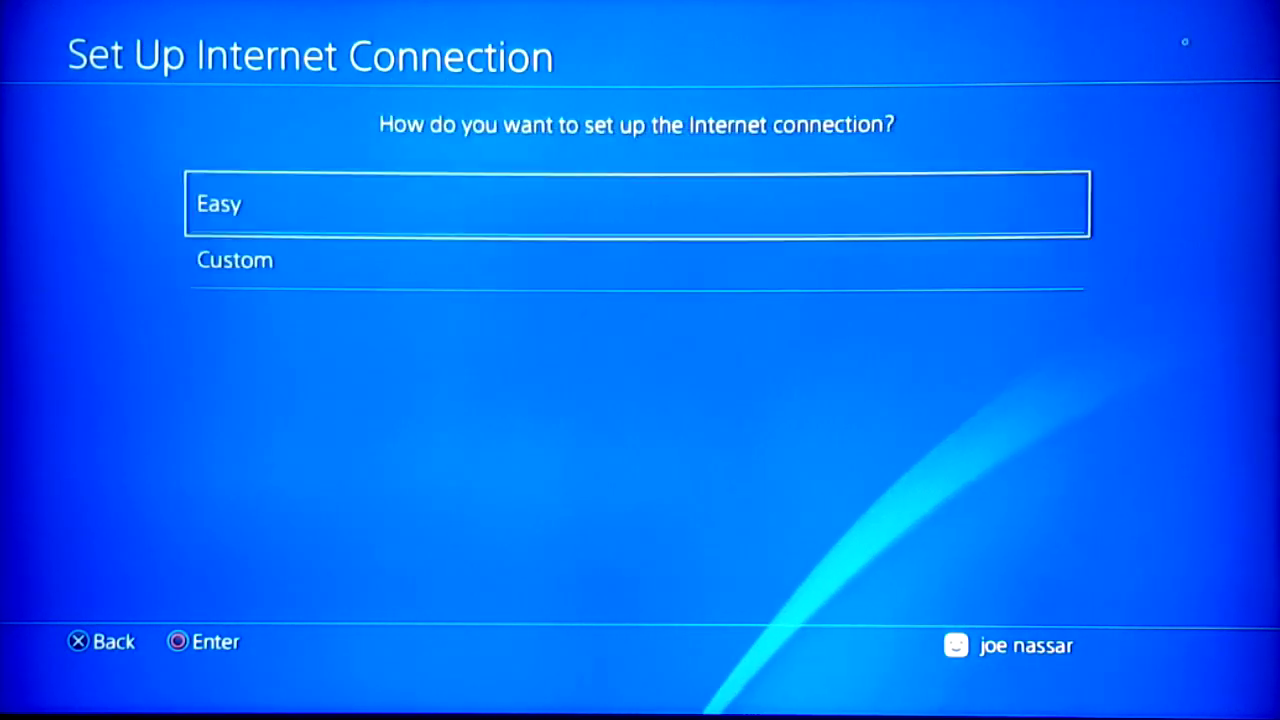
pyautogui.press('Return')
pyautogui.press('Escape')
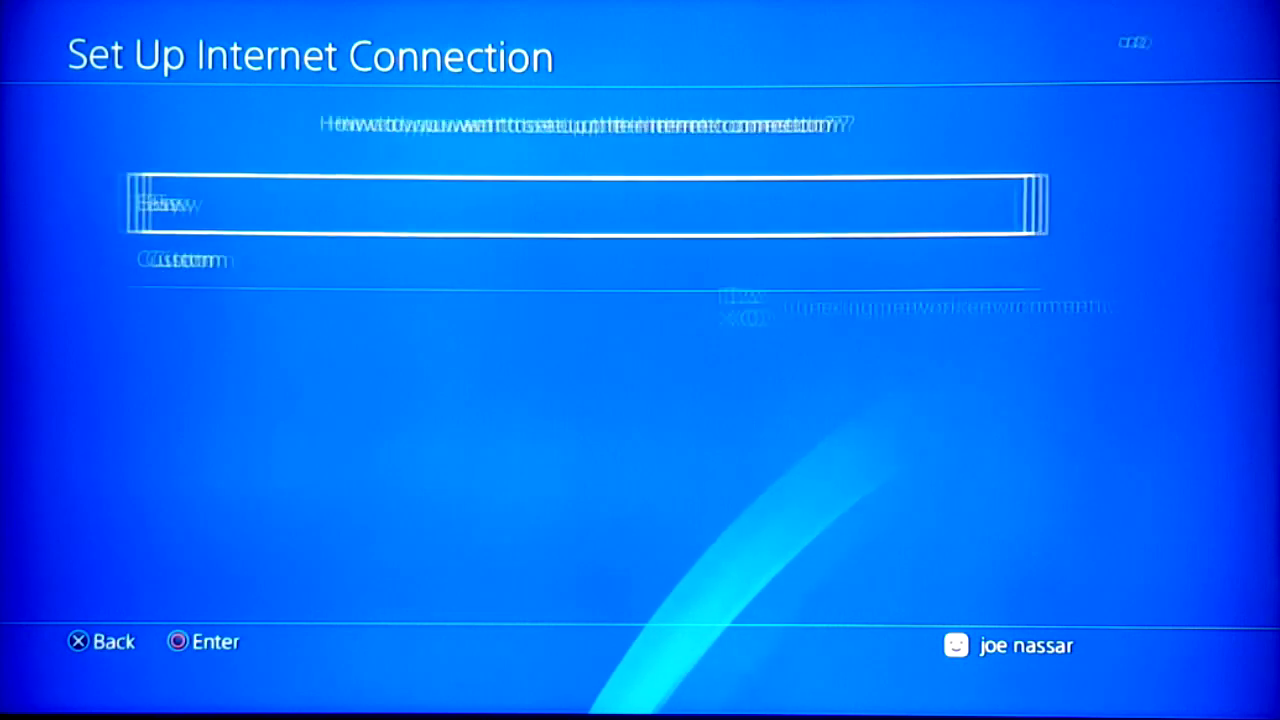
pyautogui.press('Down')
pyautogui.press('Return')
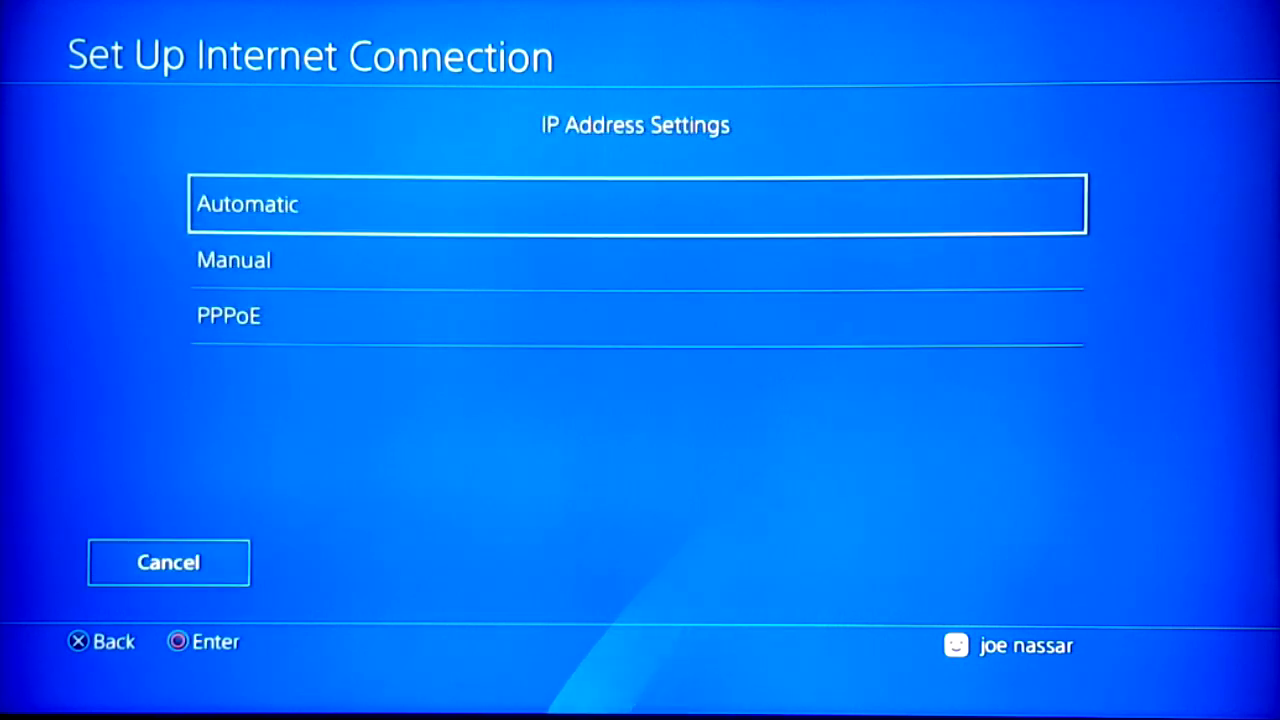
pyautogui.press('Return')
pyautogui.press('Down')
pyautogui.press('Up')
pyautogui.press('Return')
pyautogui.press('Down')
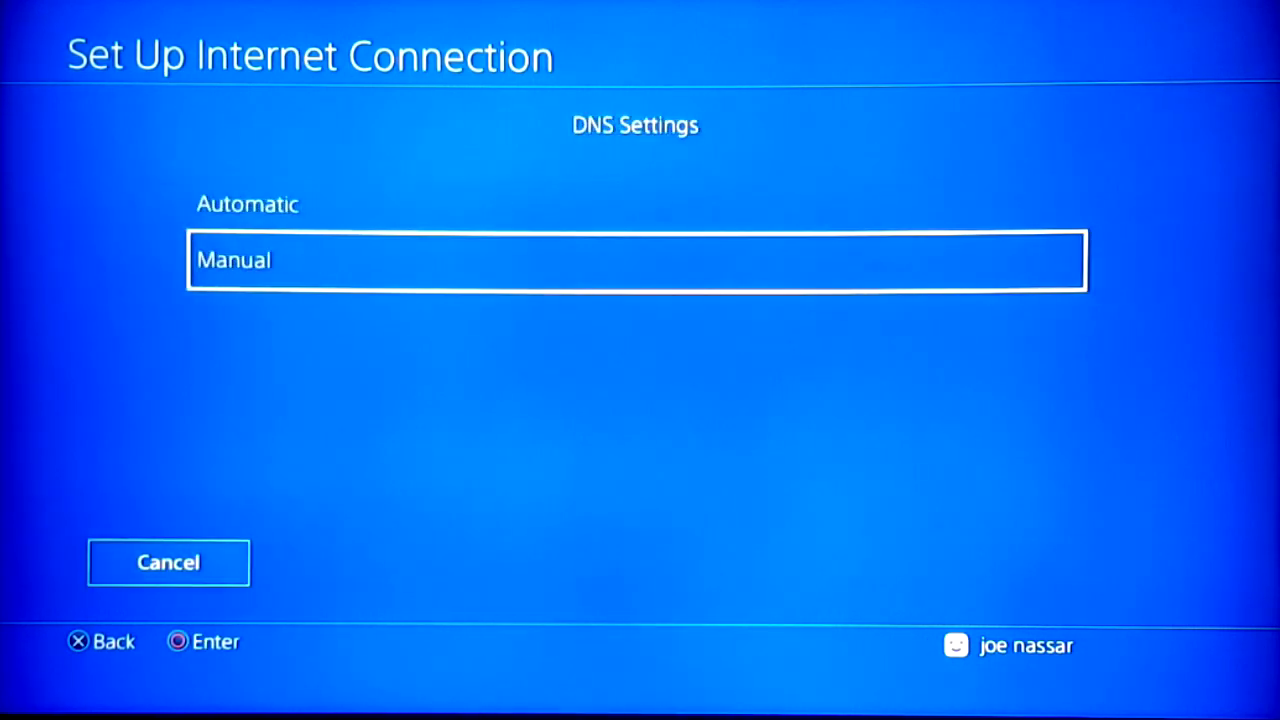
pyautogui.press('Return')
pyautogui.press('Return')
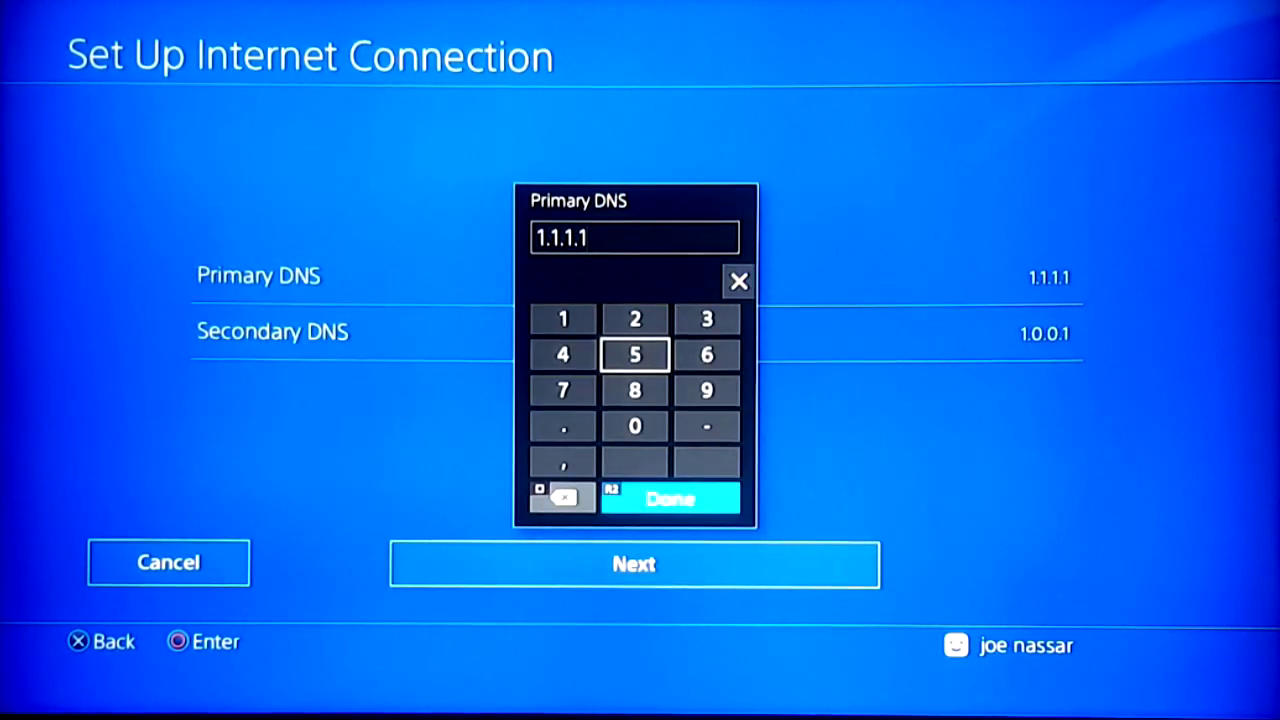
# - Enter 8.8.8.8 as the Primary DNS
pyautogui.press('Down')
pyautogui.press('Left')
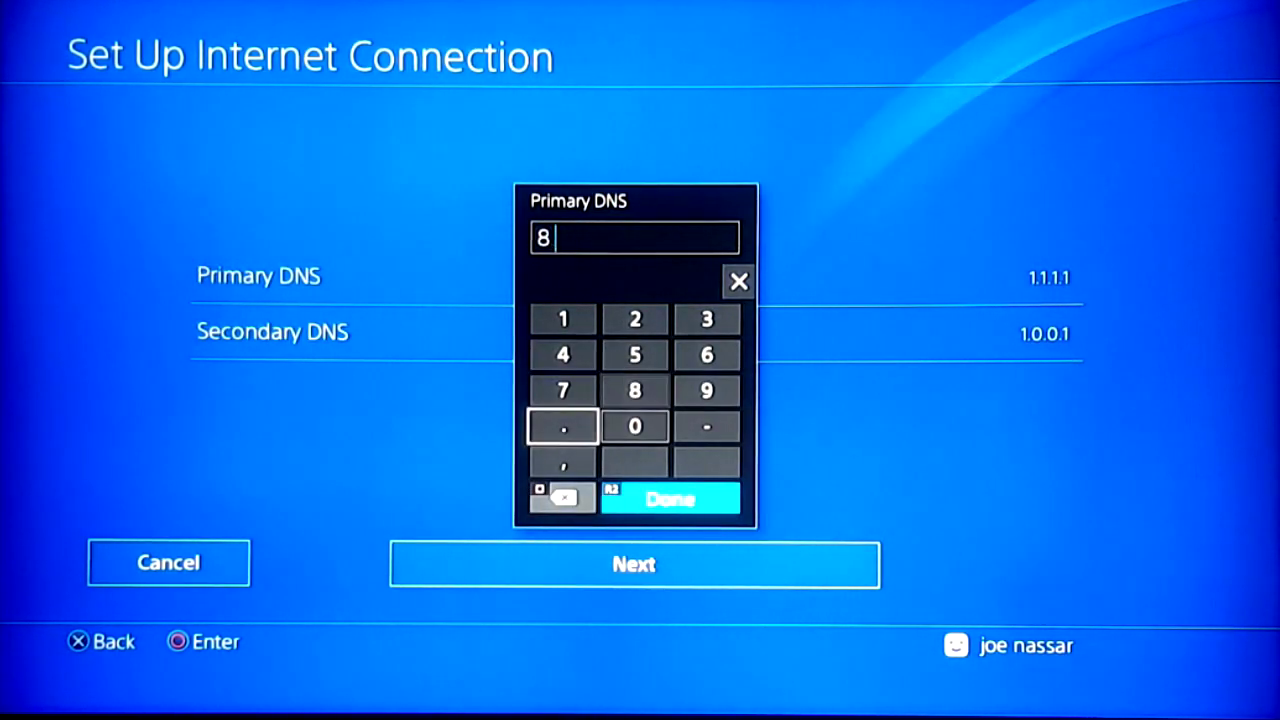
pyautogui.press('Return')
pyautogui.press('Up')
pyautogui.press('Right')
pyautogui.press('Return')
pyautogui.press('Down')
pyautogui.press('Left')
pyautogui.press('Return')
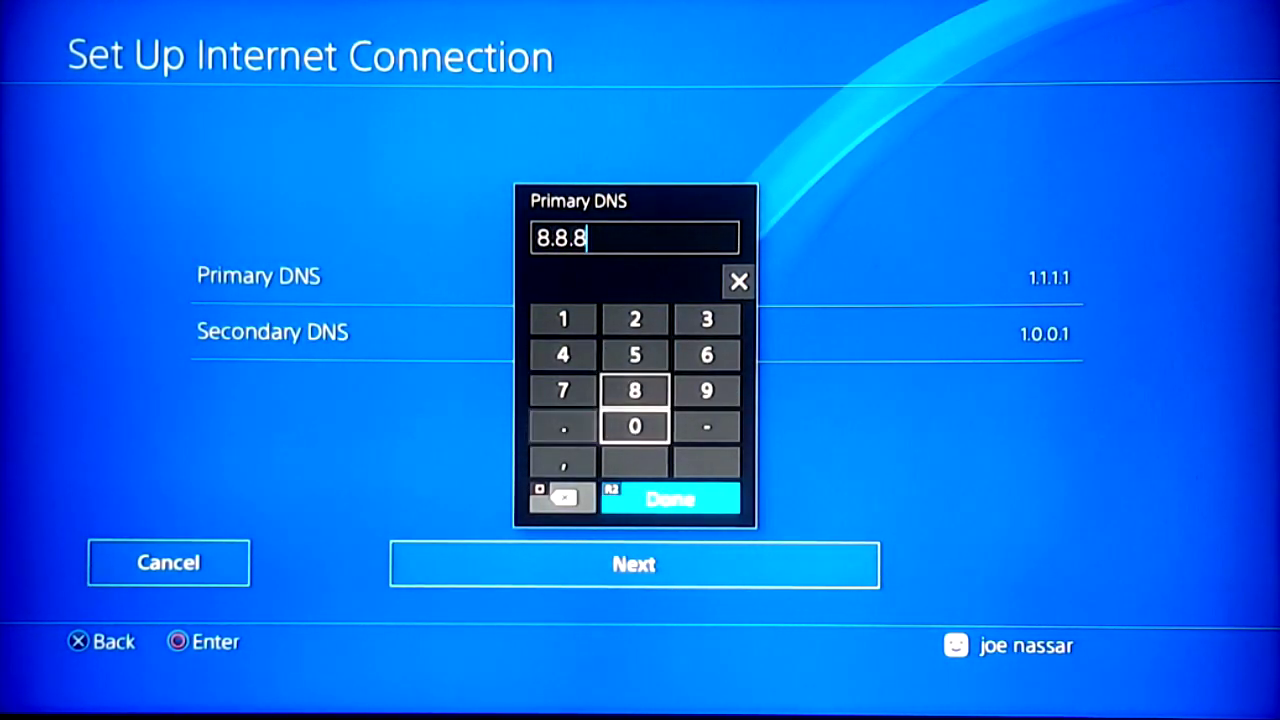
pyautogui.press('Up')
pyautogui.press('Right')
pyautogui.press('Return')
# - Replace the Secondary DNS 1.0.0.1 with 8.8.4.4 and continue to the proxy choice
pyautogui.press('Return')
pyautogui.press('F2')
pyautogui.press('Down')
pyautogui.press('Return')
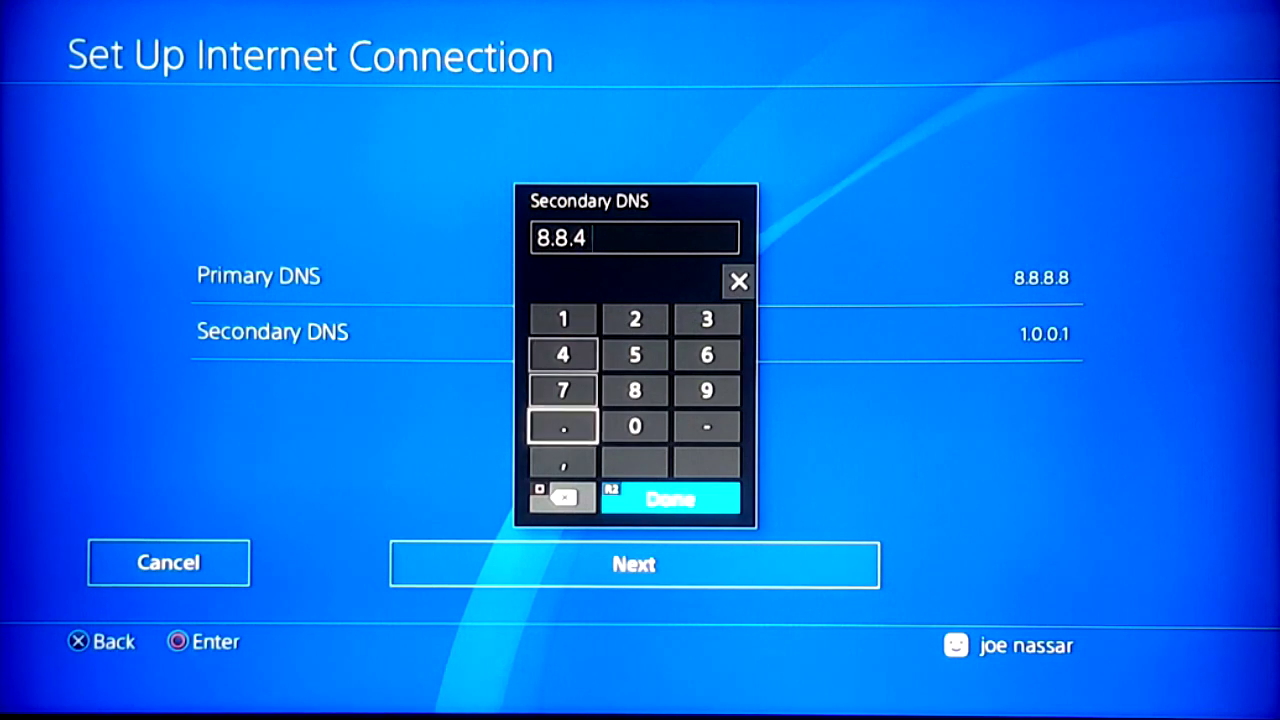
pyautogui.press('Return')
pyautogui.press('F2')
pyautogui.press('Down')
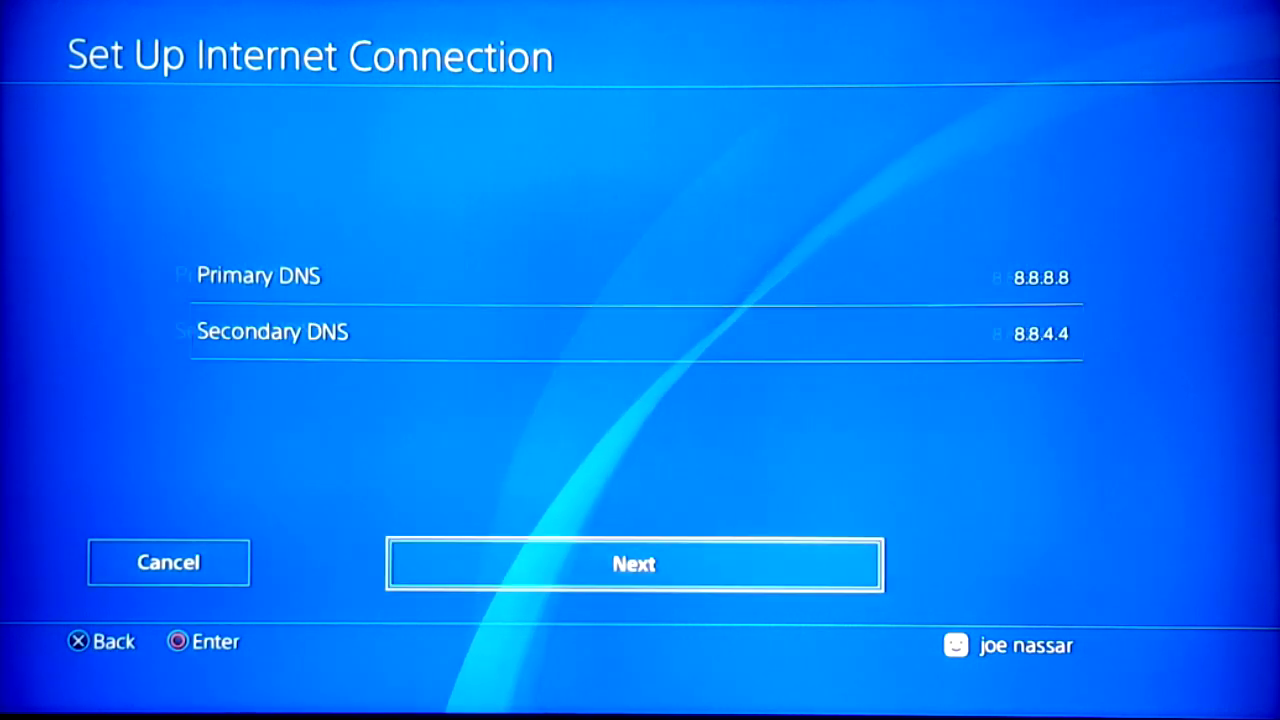
pyautogui.press('Return')
# - Use no proxy server and run a test measuring 6.6 Mbps down and 2.9 Mbps up
pyautogui.press('Return')
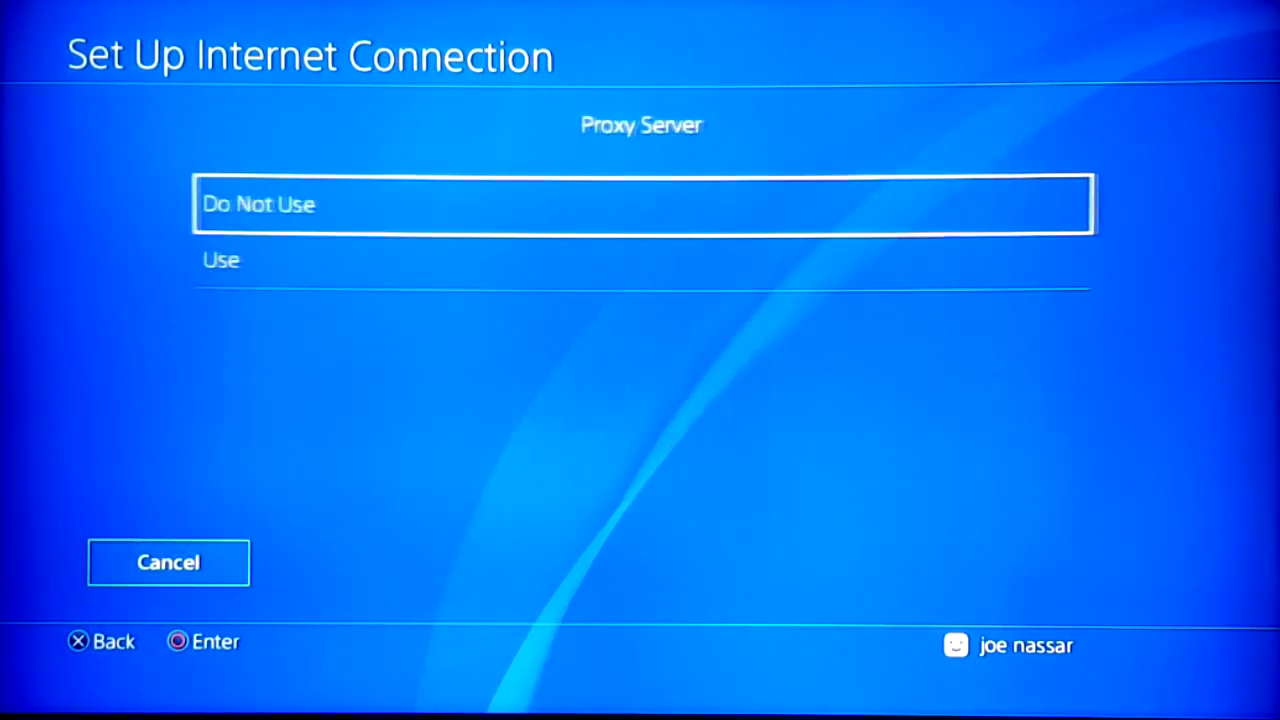
pyautogui.press('Return')
pyautogui.press('Return')
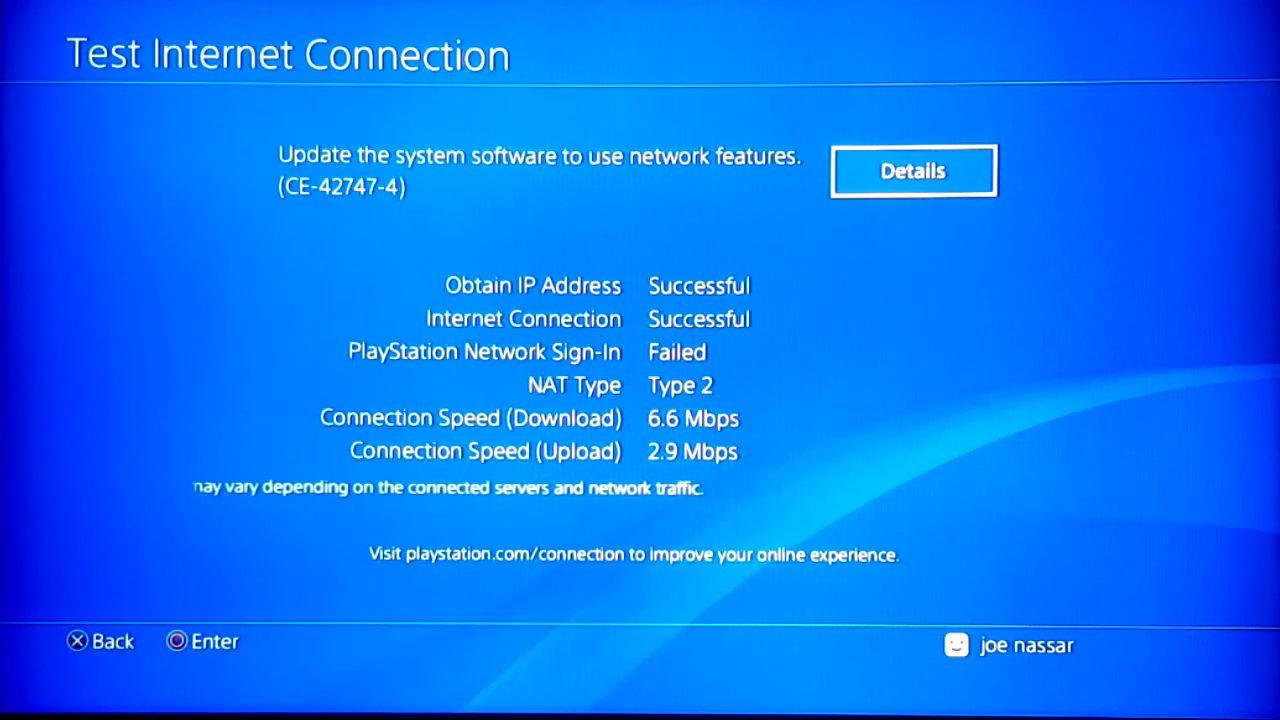
pyautogui.press('Escape')
pyautogui.press('Escape')
pyautogui.press('Escape')
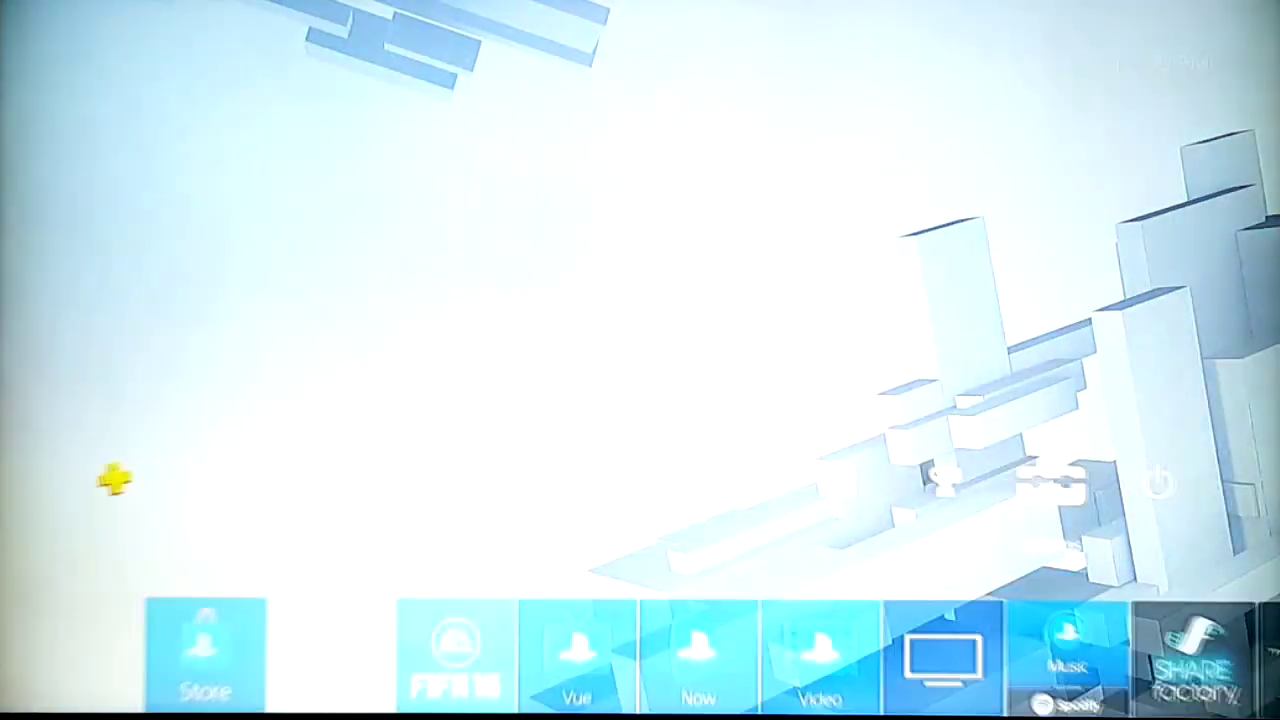
# - Move down to the home screen's content row
pyautogui.press('Down')
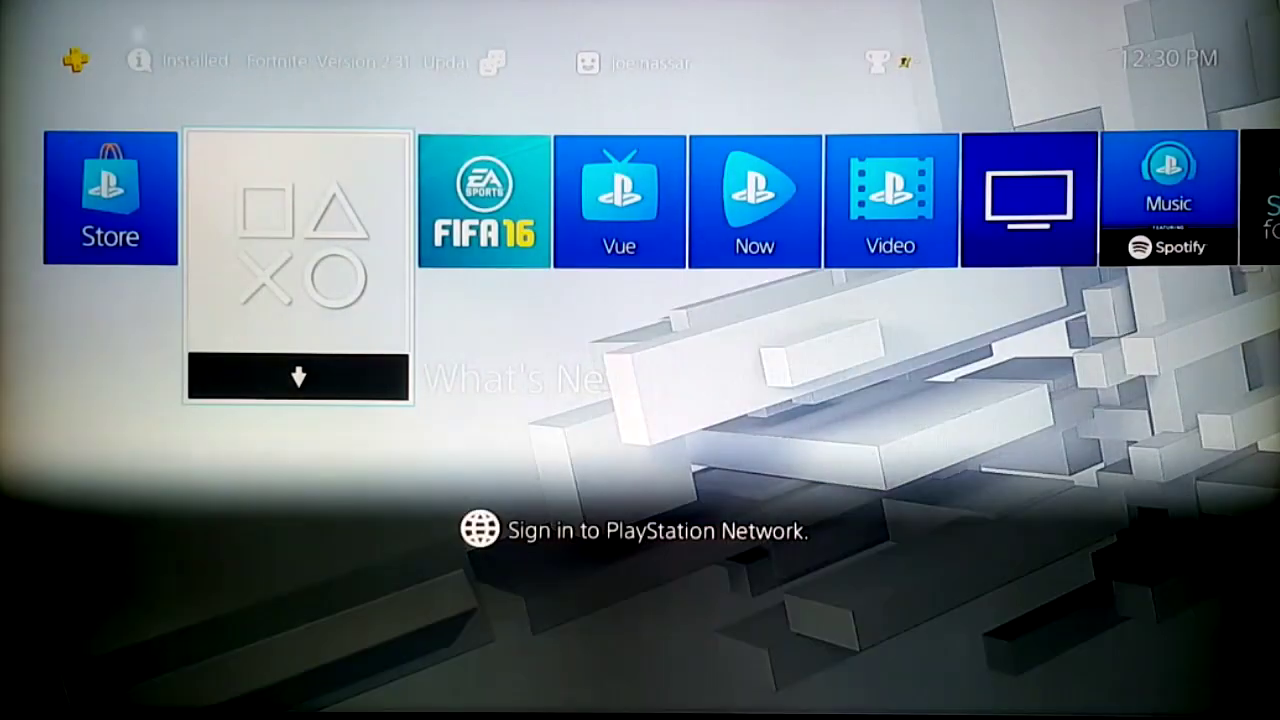